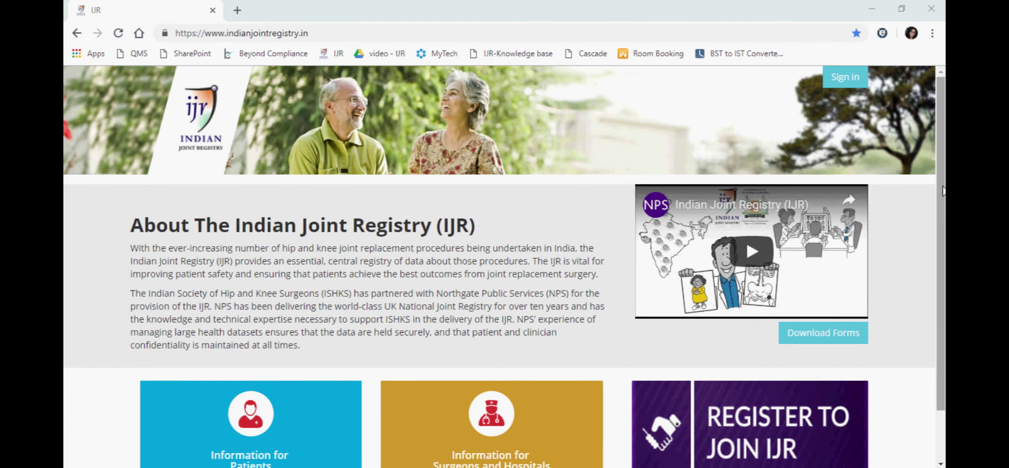
Log in to IJR Training with the saved username, memorable data and password.
{"action": "left_click_drag", "start_coordinate": [942, 191], "coordinate": [944, 192]}
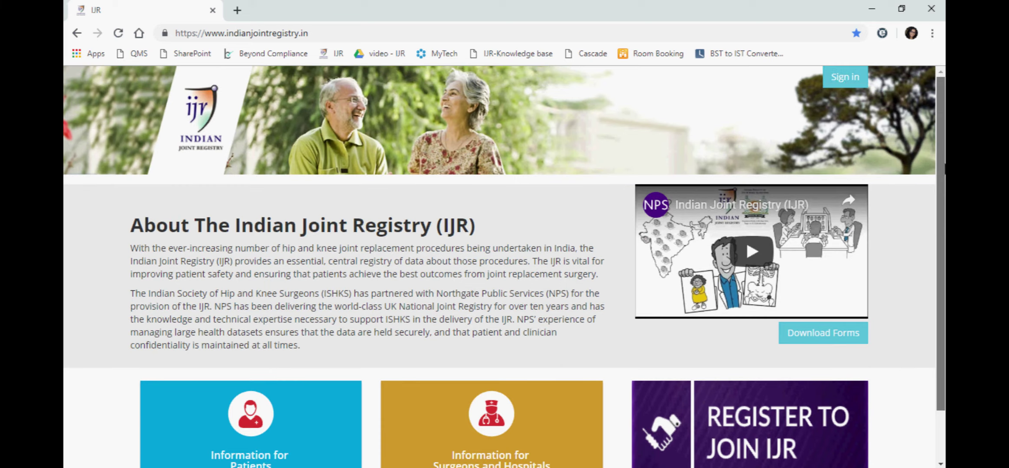
{"action": "left_click", "coordinate": [845, 77]}
{"action": "left_click", "coordinate": [802, 107]}
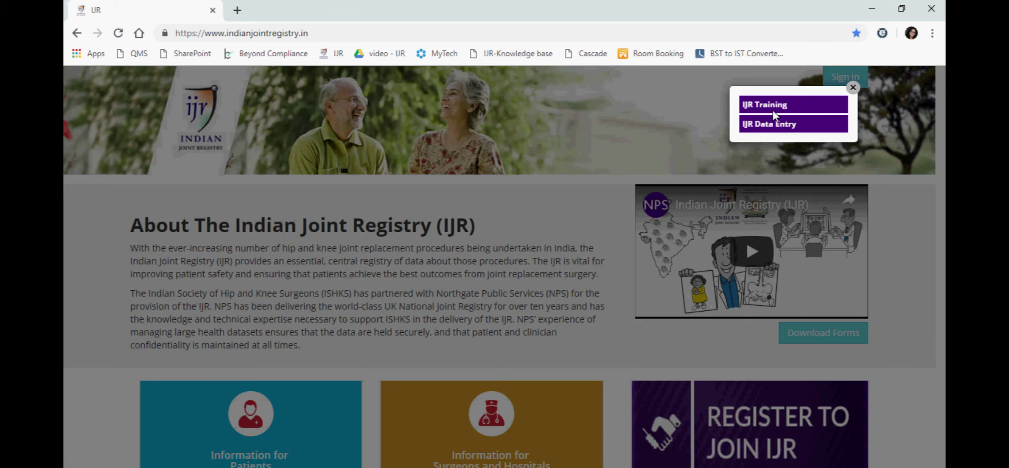
{"action": "left_click", "coordinate": [399, 196]}
{"action": "left_click", "coordinate": [388, 227]}
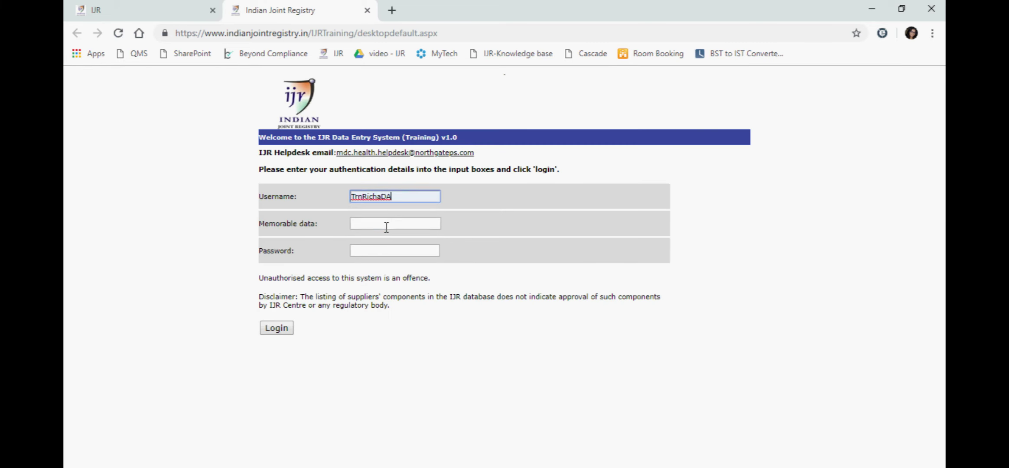
{"action": "left_click", "coordinate": [386, 225]}
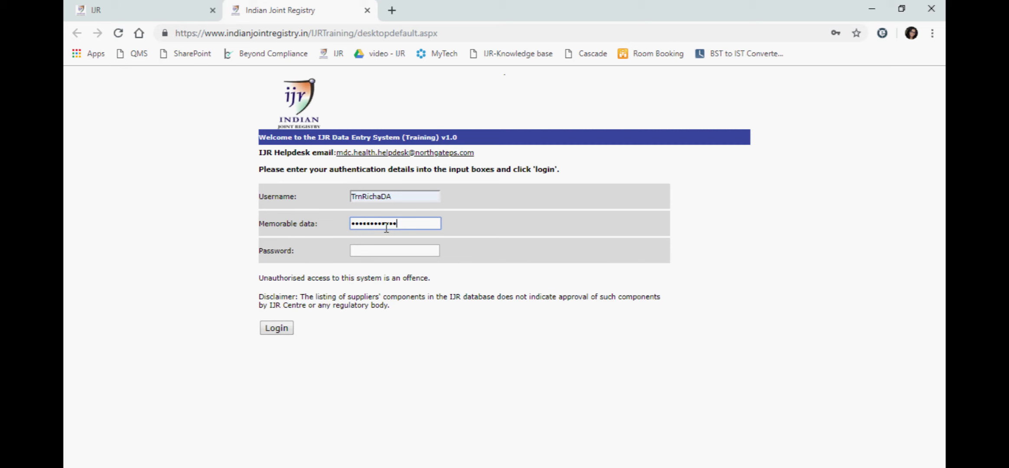
{"action": "key", "text": "Tab"}
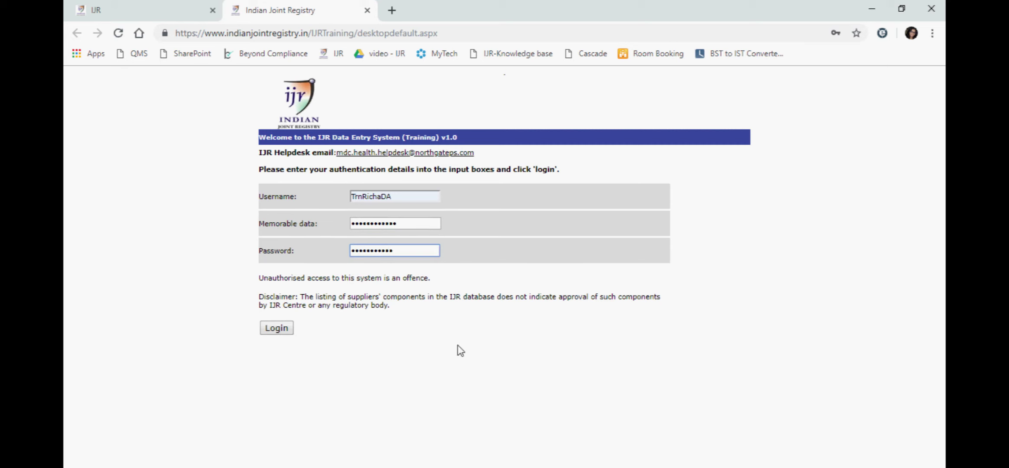
{"action": "left_click", "coordinate": [281, 331]}
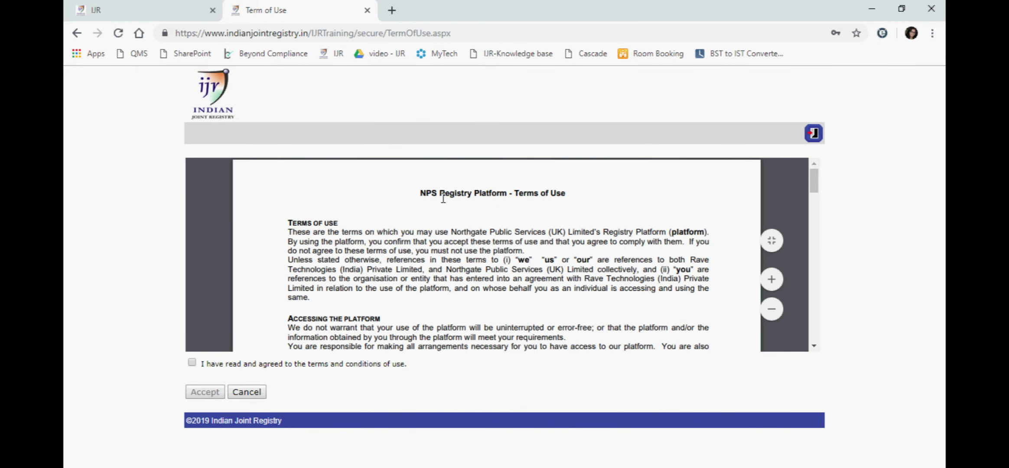
Read through the NPS Registry Terms of Use, tick the agreement box and accept.
{"action": "scroll", "coordinate": [499, 238], "scroll_direction": "down", "scroll_amount": 5}
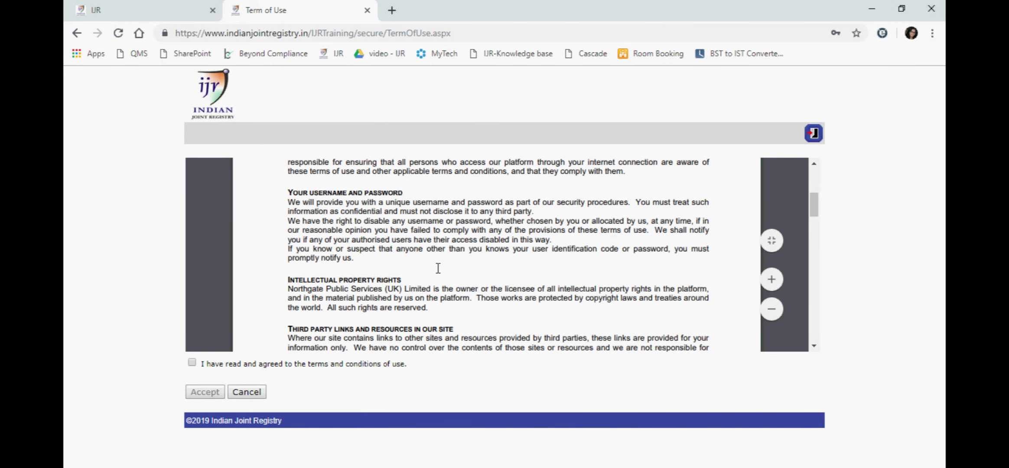
{"action": "scroll", "coordinate": [438, 268], "scroll_direction": "down", "scroll_amount": 6}
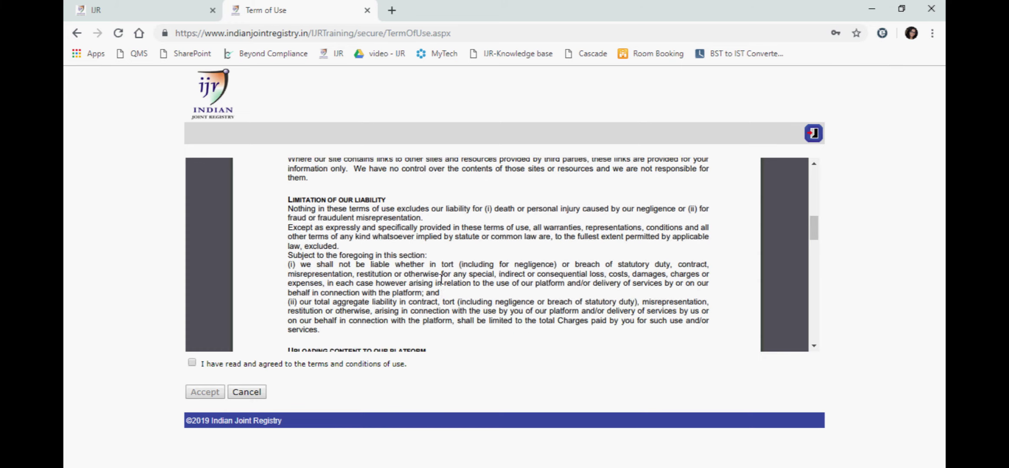
{"action": "scroll", "coordinate": [443, 282], "scroll_direction": "down", "scroll_amount": 6}
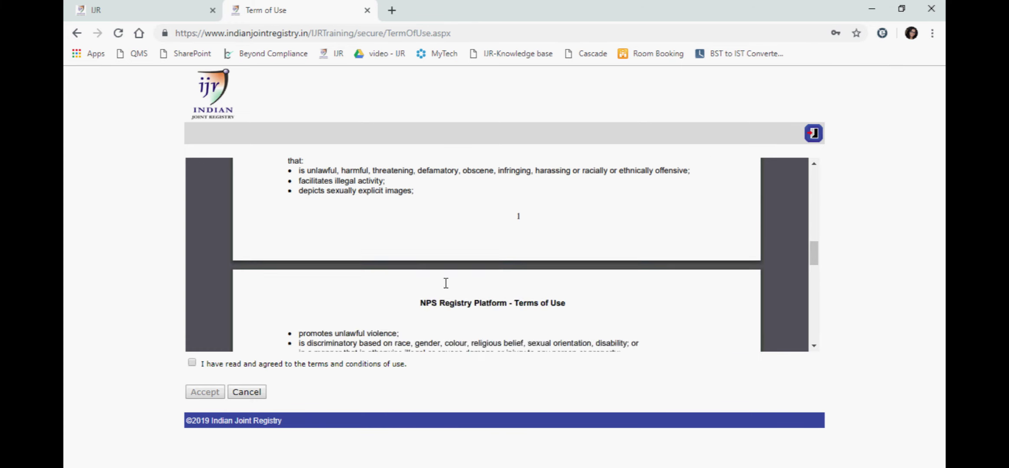
{"action": "scroll", "coordinate": [414, 251], "scroll_direction": "down", "scroll_amount": 3}
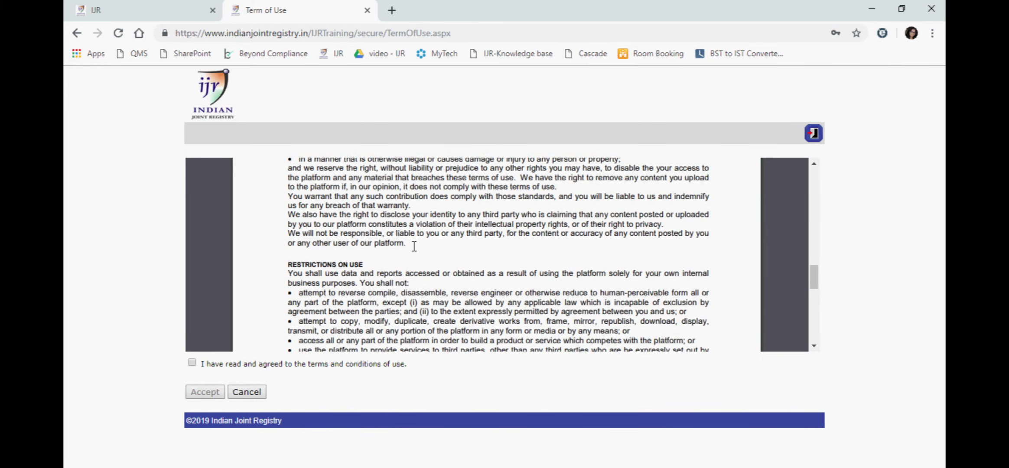
{"action": "scroll", "coordinate": [413, 250], "scroll_direction": "down", "scroll_amount": 3}
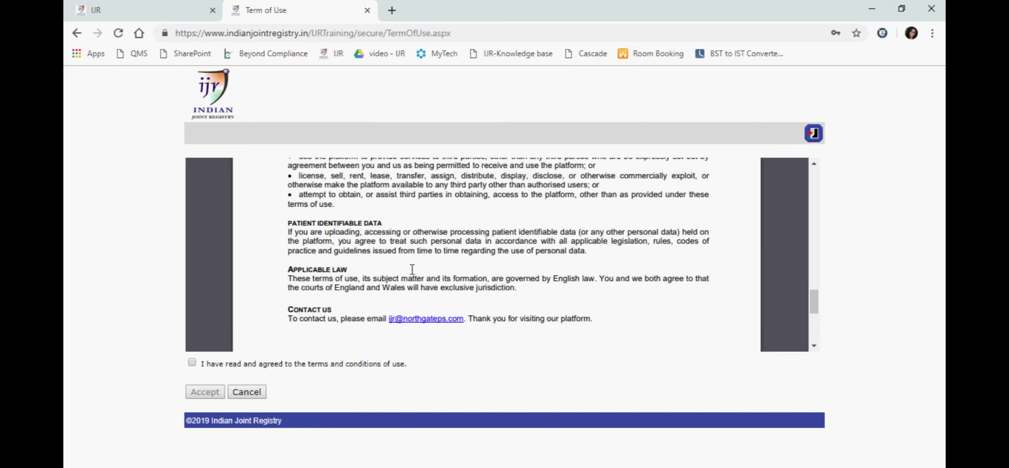
{"action": "left_click", "coordinate": [192, 363]}
{"action": "left_click", "coordinate": [204, 392]}
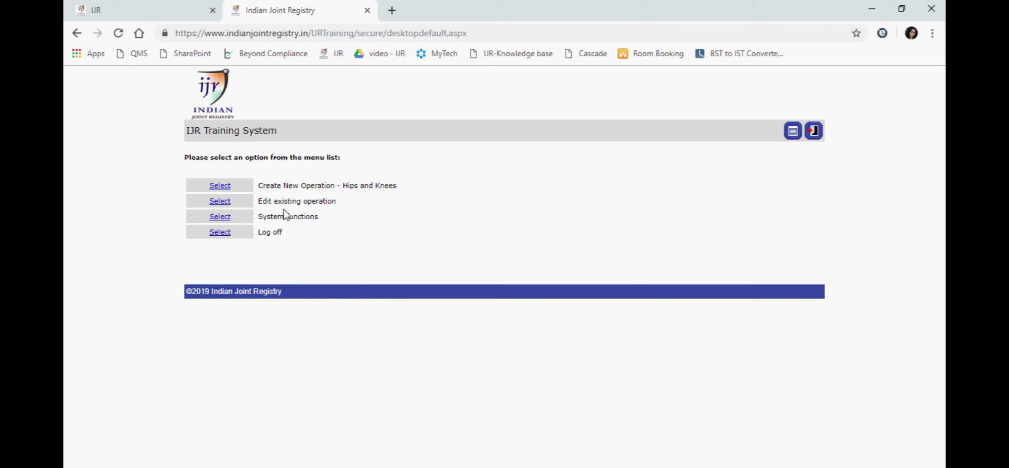
Create a new operation with consent Yes, the hospital ID, height 189 cm and weight 78 kg.
{"action": "left_click", "coordinate": [219, 186]}
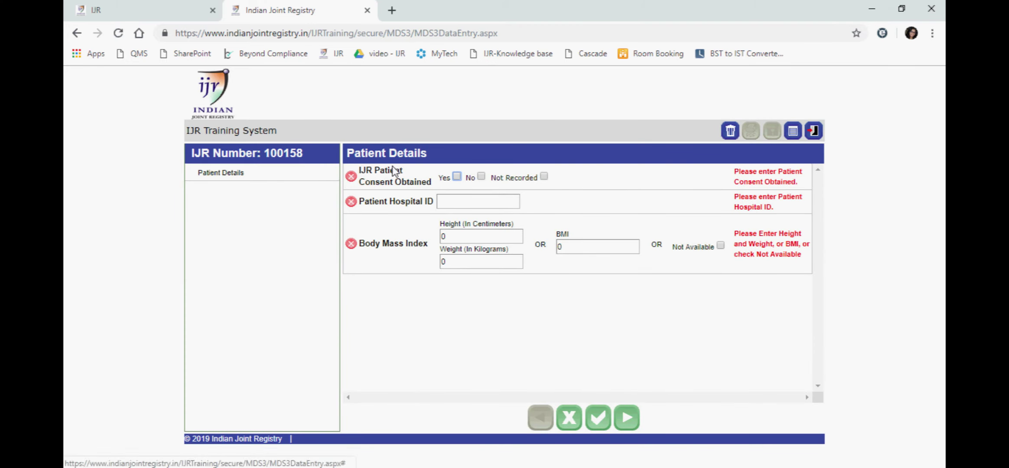
{"action": "left_click", "coordinate": [457, 176]}
{"action": "left_click", "coordinate": [451, 202]}
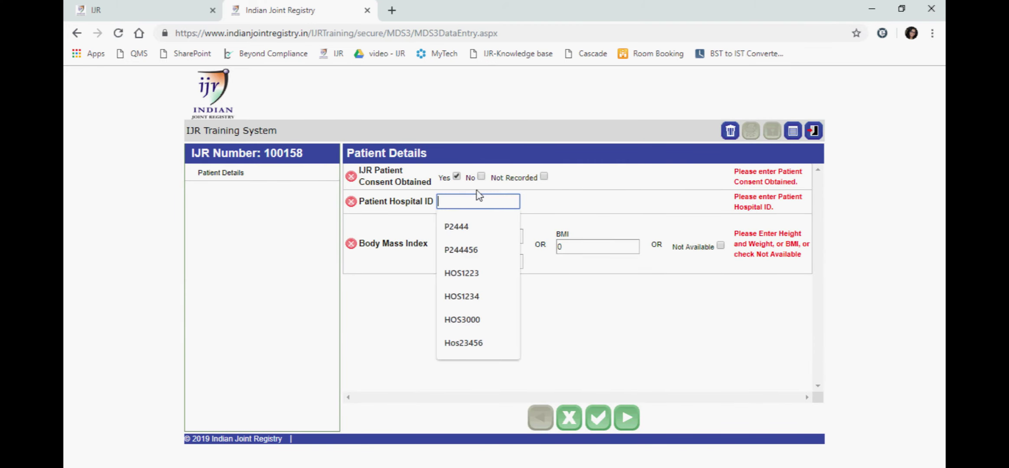
{"action": "type", "text": "go6789"}
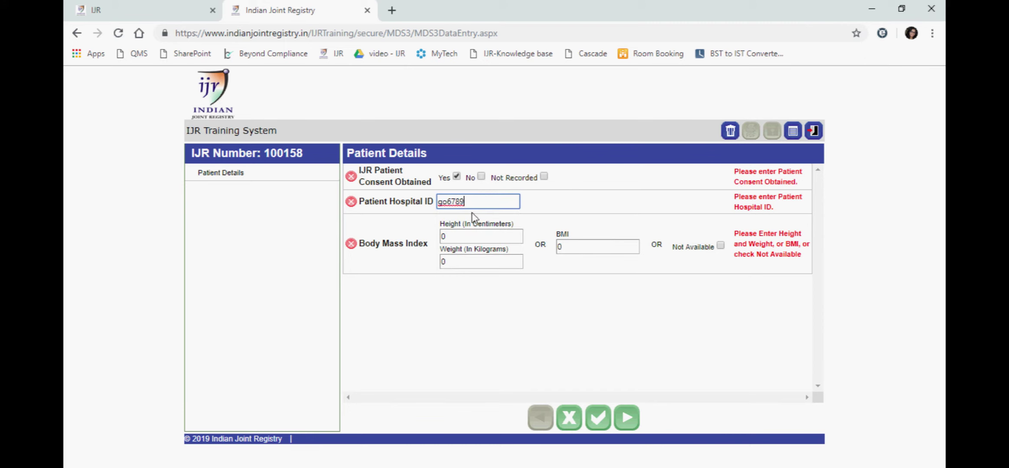
{"action": "key", "text": "Tab"}
{"action": "type", "text": "189"}
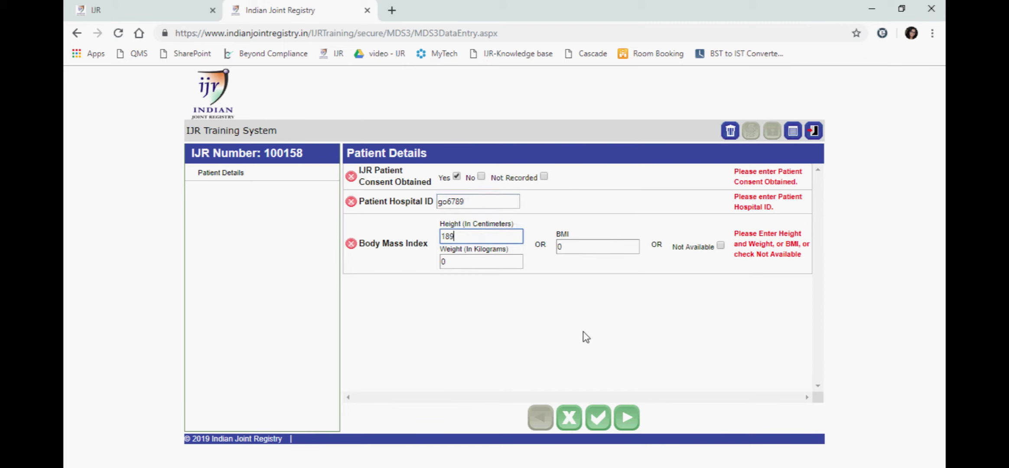
{"action": "key", "text": "Tab"}
{"action": "type", "text": "78"}
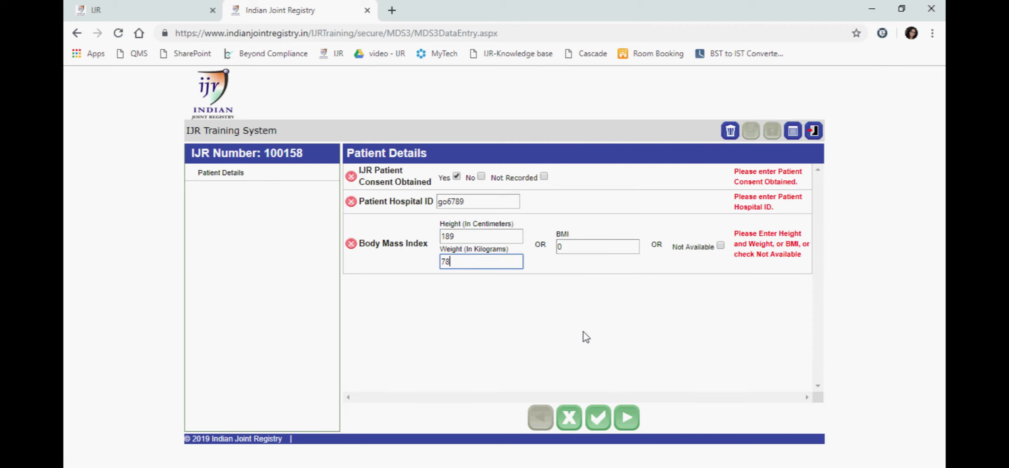
{"action": "left_click", "coordinate": [598, 417]}
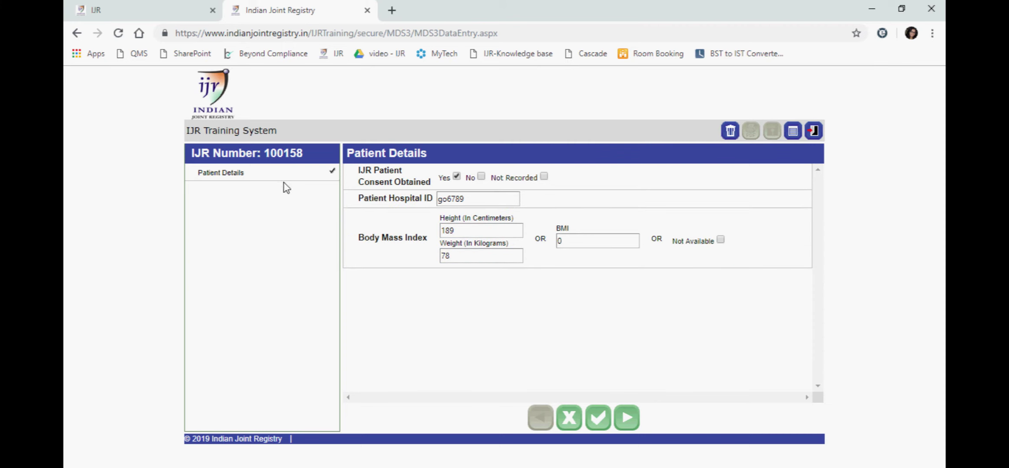
Enter the patient's surname, female gender, age 60 and mobile number in Patient Identifiers.
{"action": "left_click", "coordinate": [626, 417]}
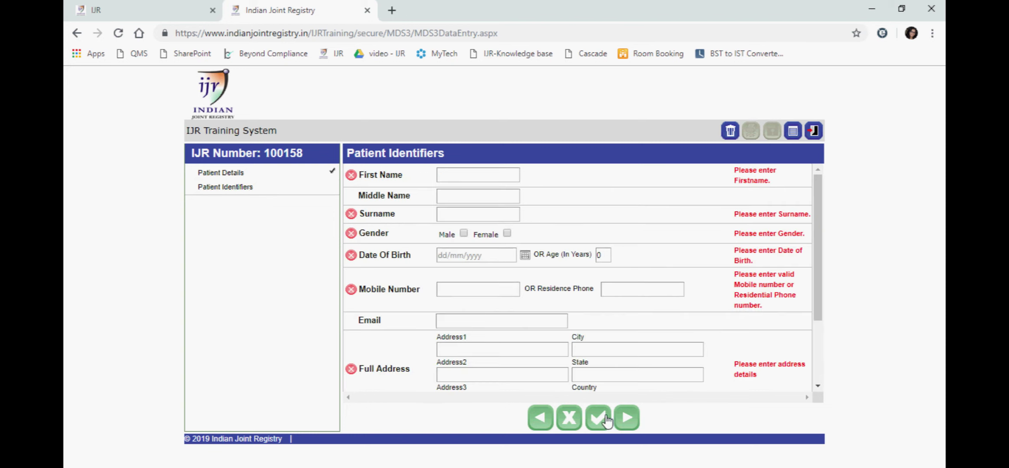
{"action": "left_click", "coordinate": [471, 176]}
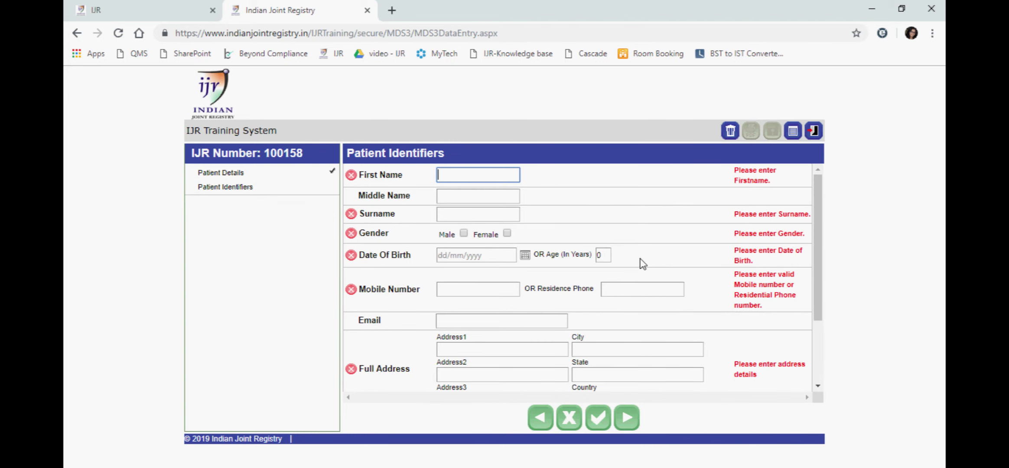
{"action": "key", "text": "Tab"}
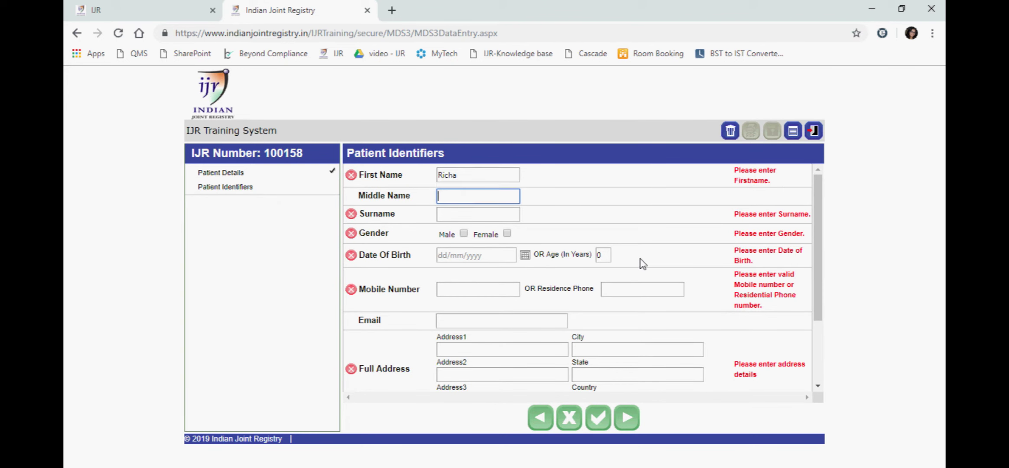
{"action": "key", "text": "Tab"}
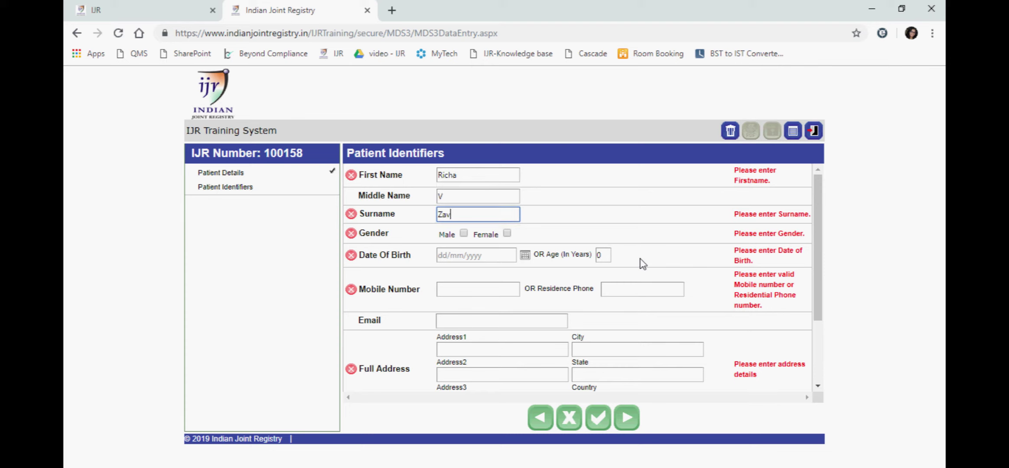
{"action": "type", "text": "Zaveri"}
{"action": "key", "text": "Tab"}
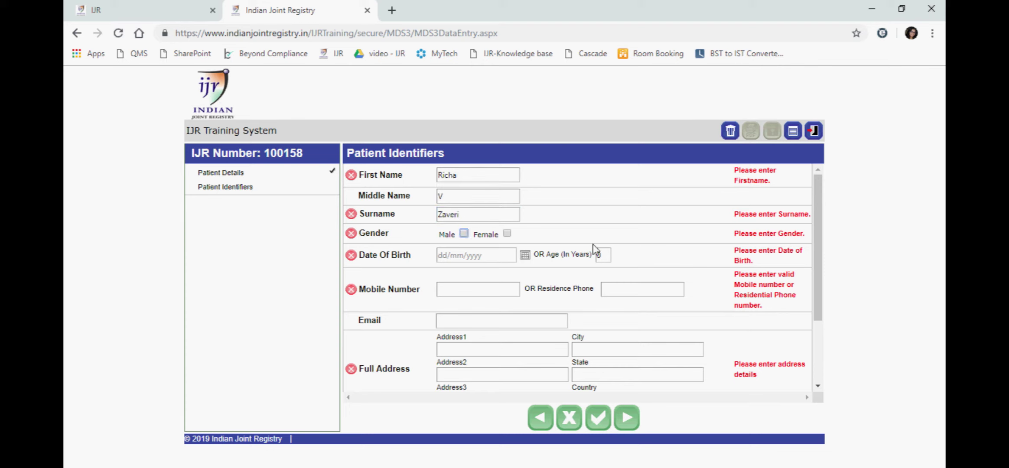
{"action": "left_click", "coordinate": [507, 234]}
{"action": "left_click", "coordinate": [604, 255]}
{"action": "type", "text": "60"}
{"action": "left_click", "coordinate": [491, 290]}
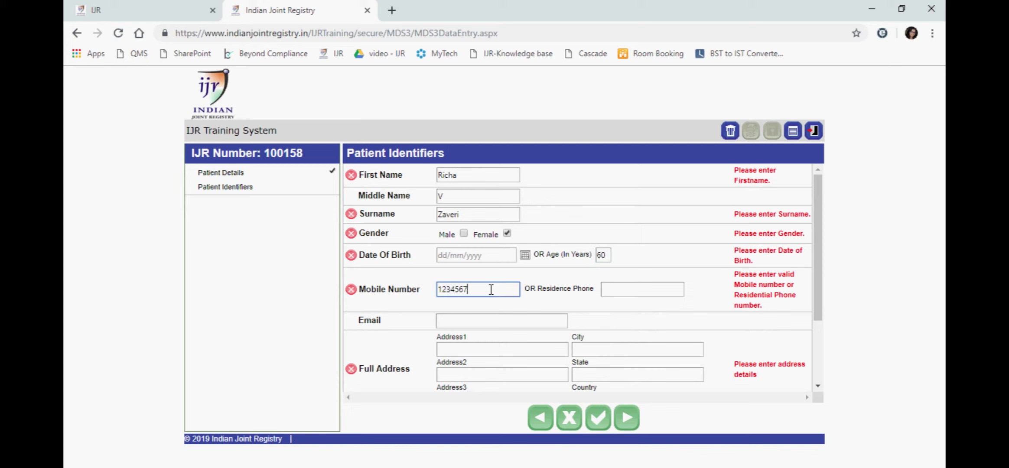
{"action": "type", "text": "1234567890"}
{"action": "key", "text": "Tab"}
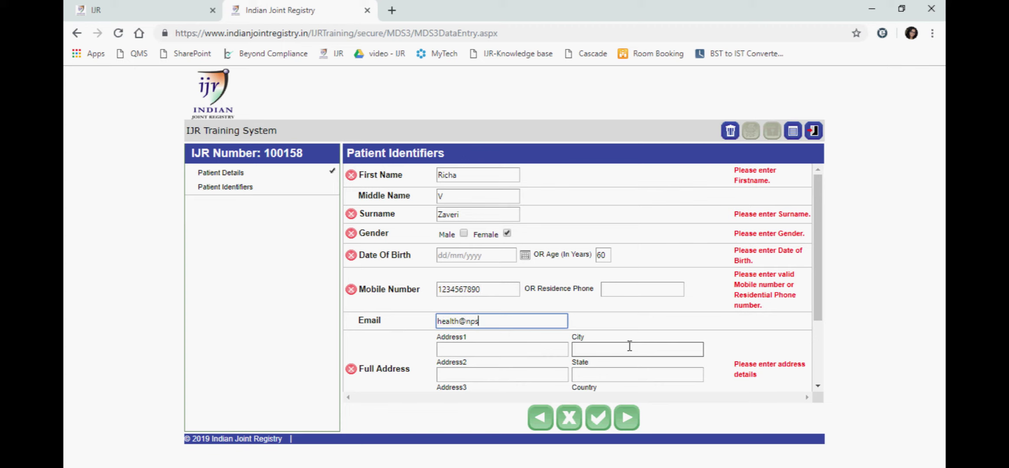
Fill in the patient's address lines, city and state.
{"action": "scroll", "coordinate": [631, 346], "scroll_direction": "down", "scroll_amount": 2}
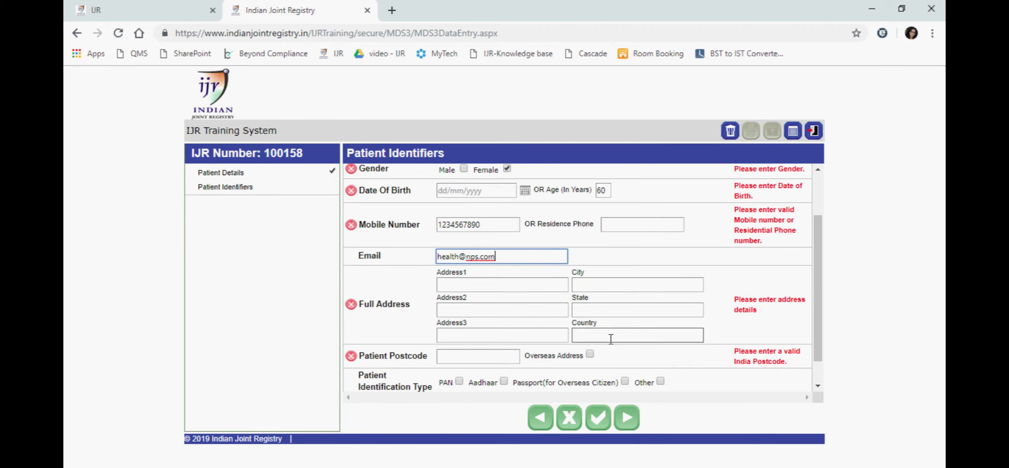
{"action": "left_click", "coordinate": [489, 287]}
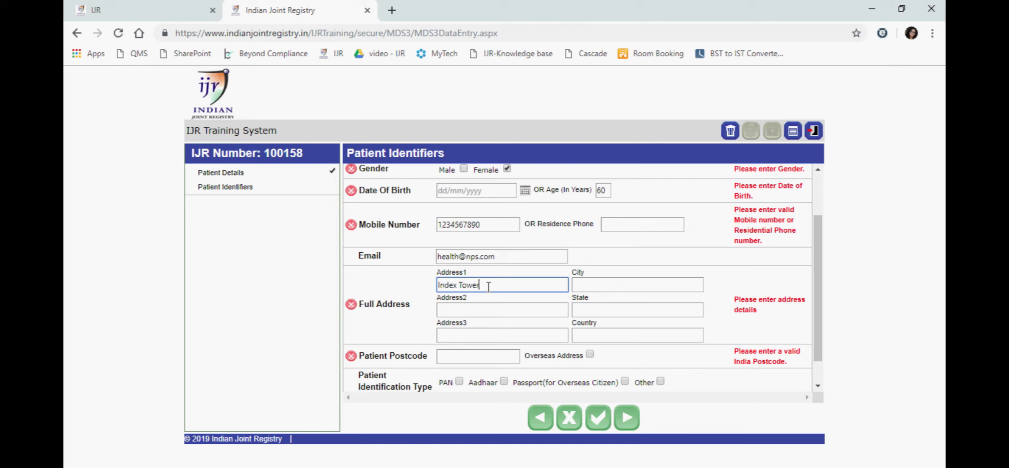
{"action": "key", "text": "Tab"}
{"action": "key", "text": "Tab"}
{"action": "key", "text": "Tab"}
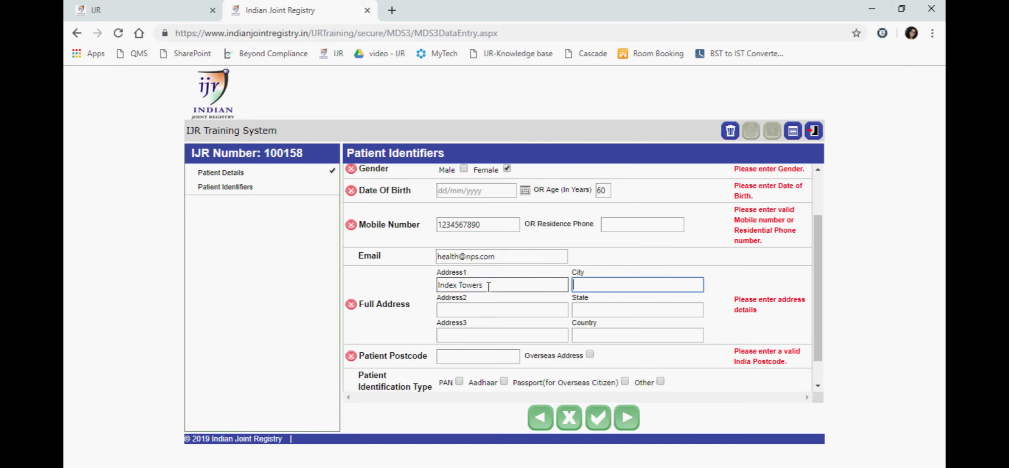
{"action": "key", "text": "Tab"}
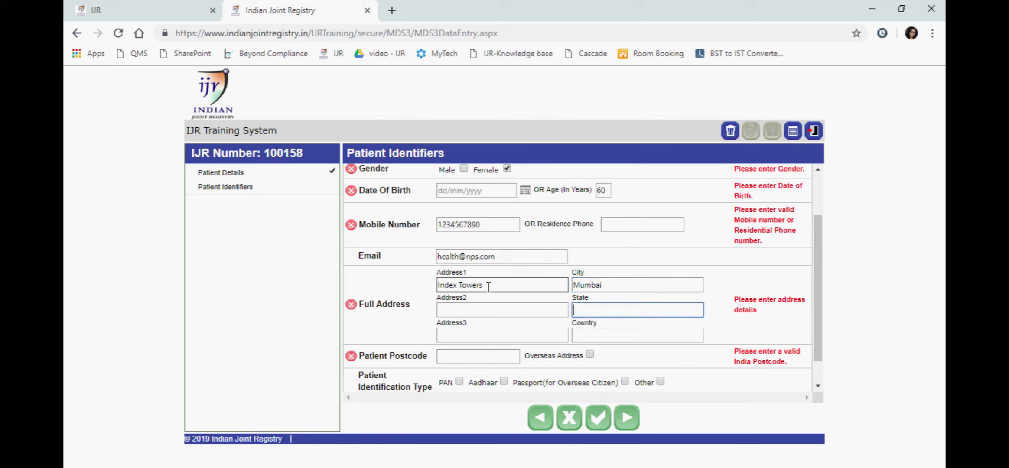
{"action": "type", "text": "MUM"}
{"action": "key", "text": "Tab"}
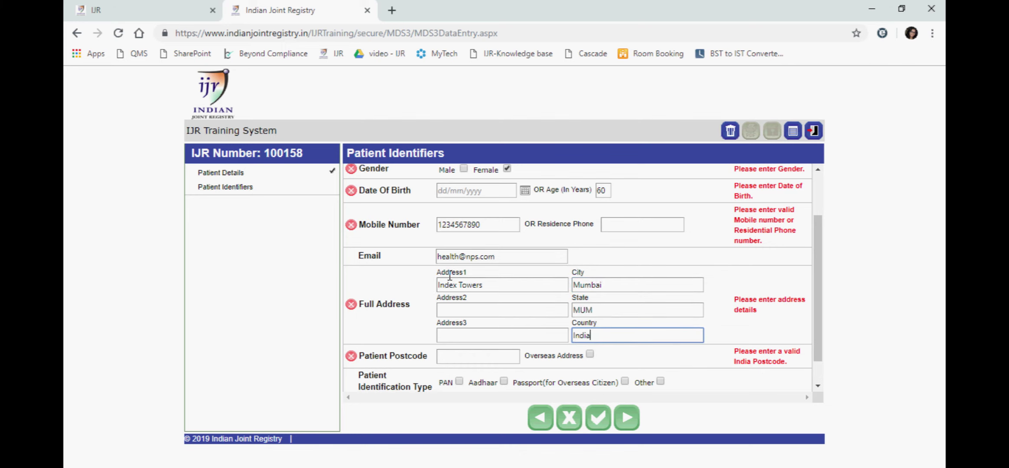
Enter the postcode, choose Aadhaar with the patient's identifier number, and save.
{"action": "scroll", "coordinate": [468, 312], "scroll_direction": "down", "scroll_amount": 1}
{"action": "left_click", "coordinate": [451, 327]}
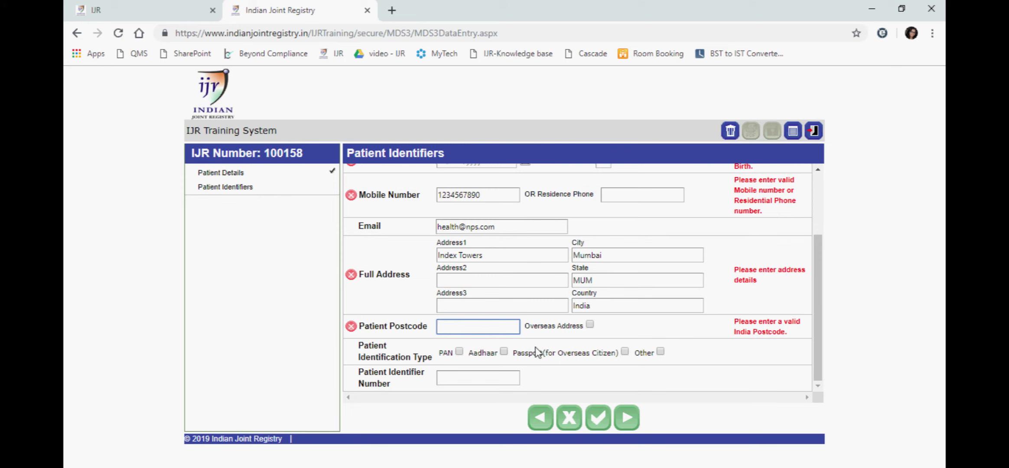
{"action": "type", "text": "400066"}
{"action": "left_click", "coordinate": [504, 351]}
{"action": "left_click", "coordinate": [492, 377]}
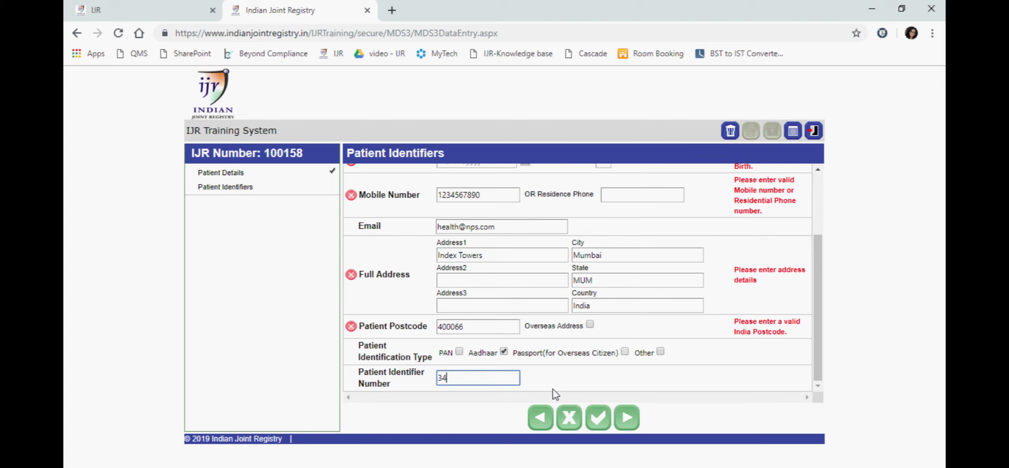
{"action": "left_click", "coordinate": [624, 425]}
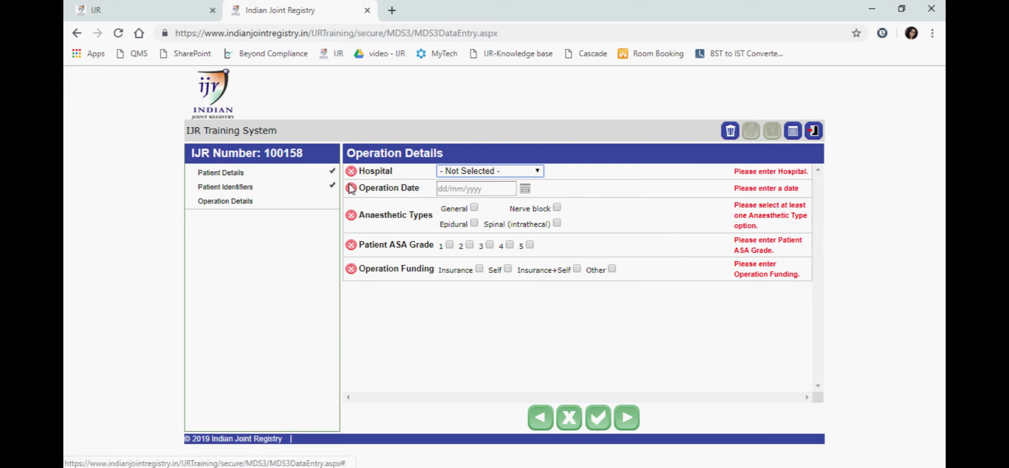
Set hospital HospitalA [ISHKS Trust], date 17/01/2017, general anaesthetic and Insurance+Self funding, then save.
{"action": "left_click", "coordinate": [484, 172]}
{"action": "left_click", "coordinate": [484, 182]}
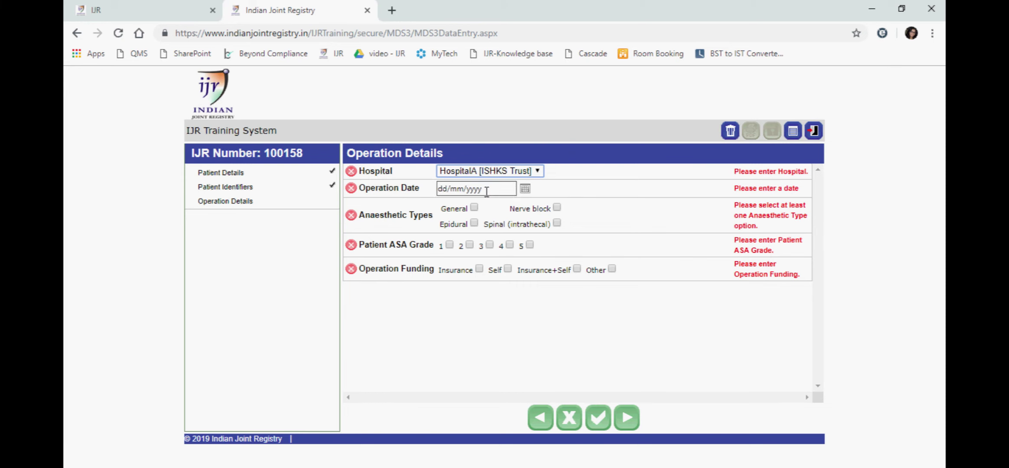
{"action": "left_click", "coordinate": [525, 190]}
{"action": "left_click", "coordinate": [509, 203]}
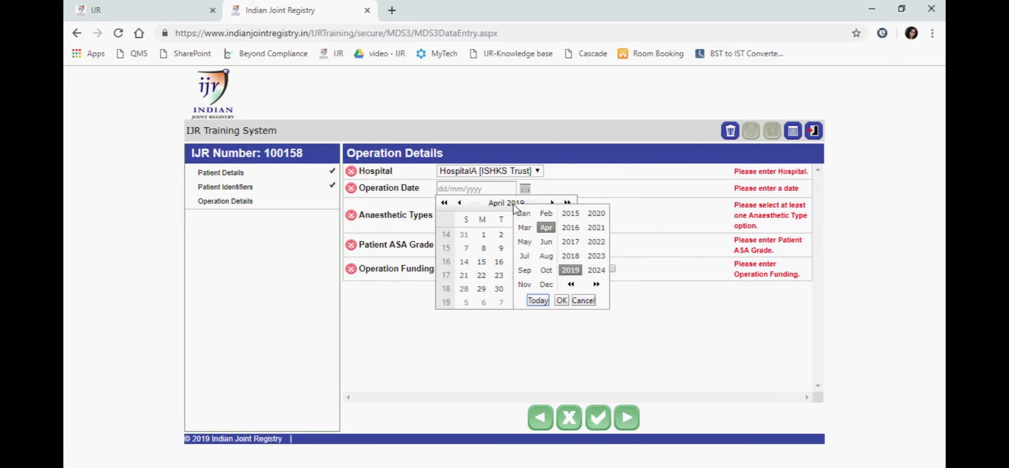
{"action": "left_click", "coordinate": [524, 213]}
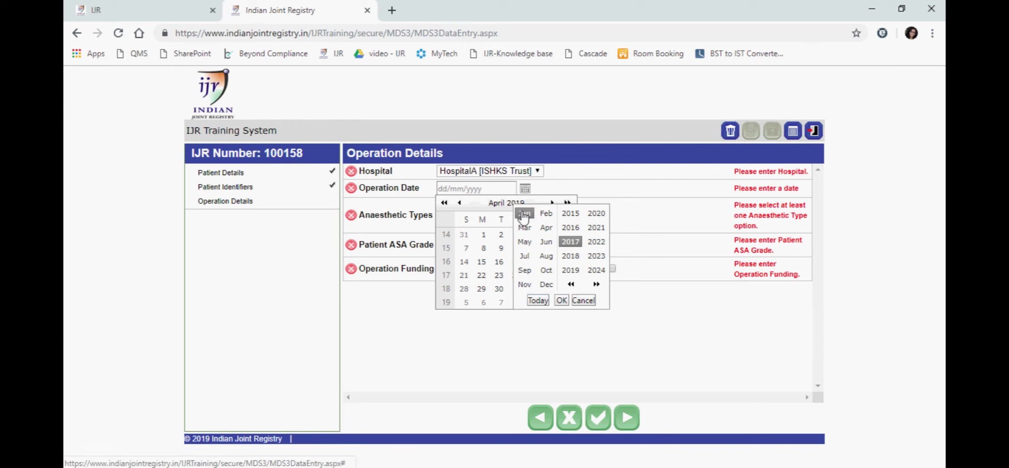
{"action": "left_click", "coordinate": [560, 301]}
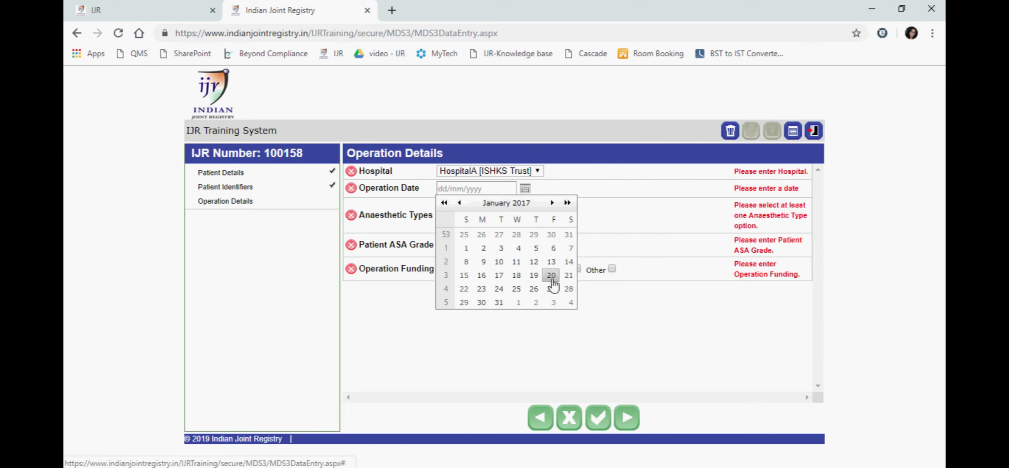
{"action": "left_click", "coordinate": [499, 276]}
{"action": "left_click", "coordinate": [474, 207]}
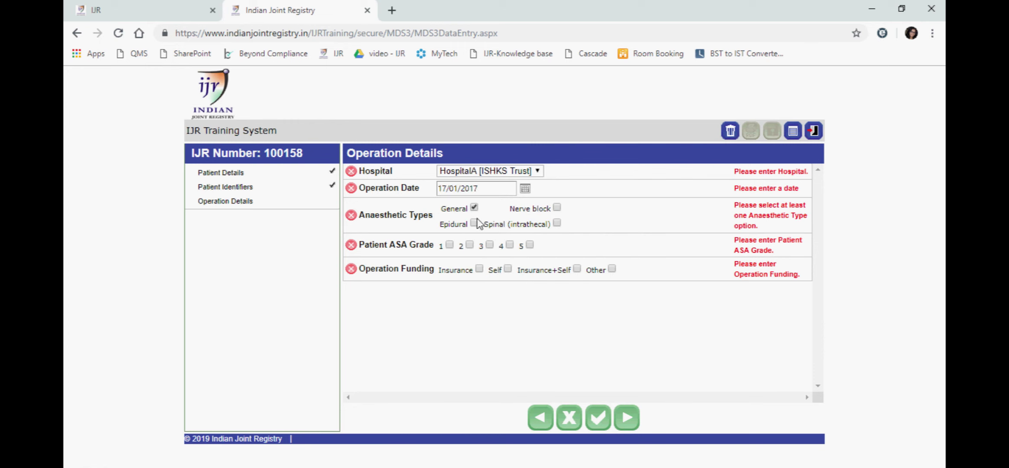
{"action": "left_click", "coordinate": [577, 268]}
{"action": "left_click", "coordinate": [625, 418]}
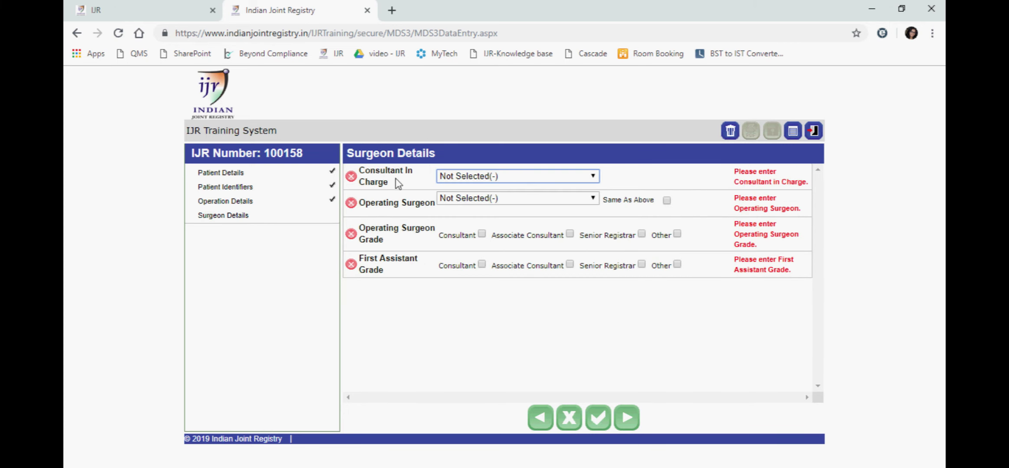
Choose the consultant and operating surgeon, grading the surgeon Senior Registrar and the assistant Other.
{"action": "left_click", "coordinate": [463, 177]}
{"action": "left_click", "coordinate": [506, 198]}
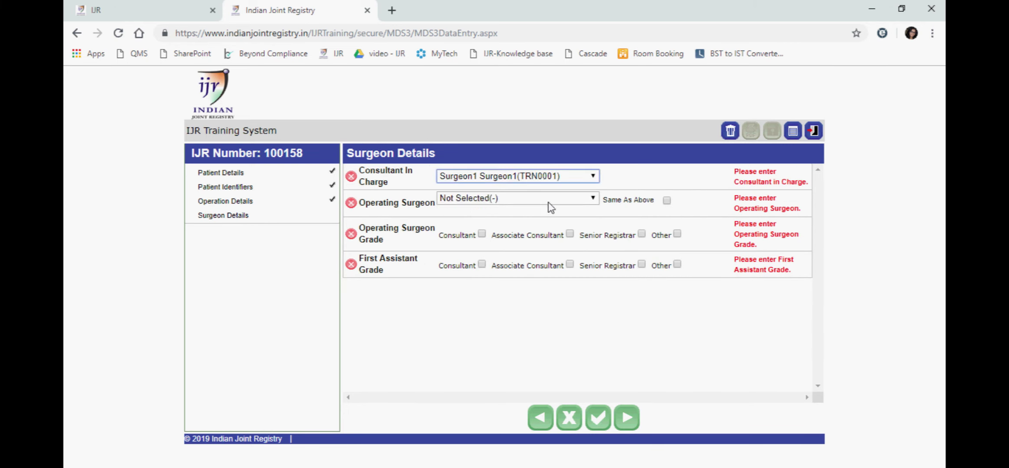
{"action": "left_click", "coordinate": [550, 201]}
{"action": "left_click", "coordinate": [550, 233]}
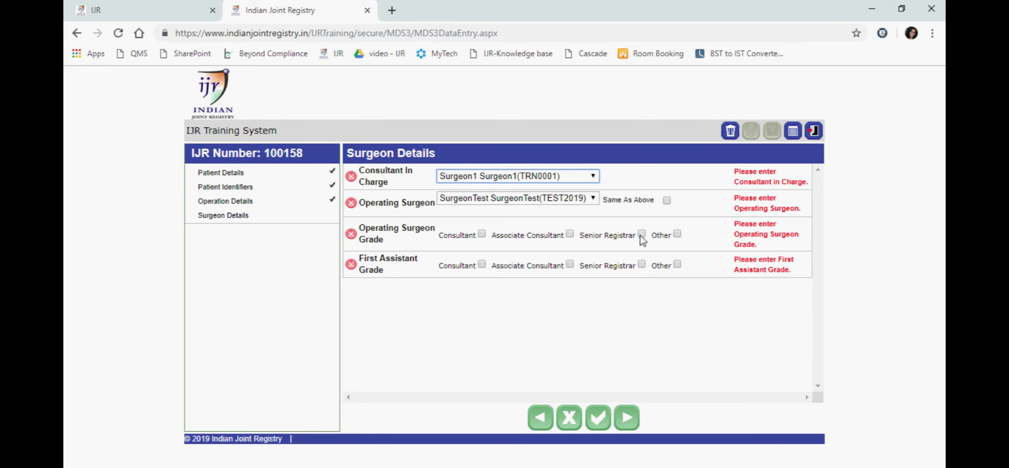
{"action": "left_click", "coordinate": [641, 234]}
{"action": "left_click", "coordinate": [677, 264]}
Save surgeon details and create a Knee Primary procedure.
{"action": "left_click", "coordinate": [627, 418]}
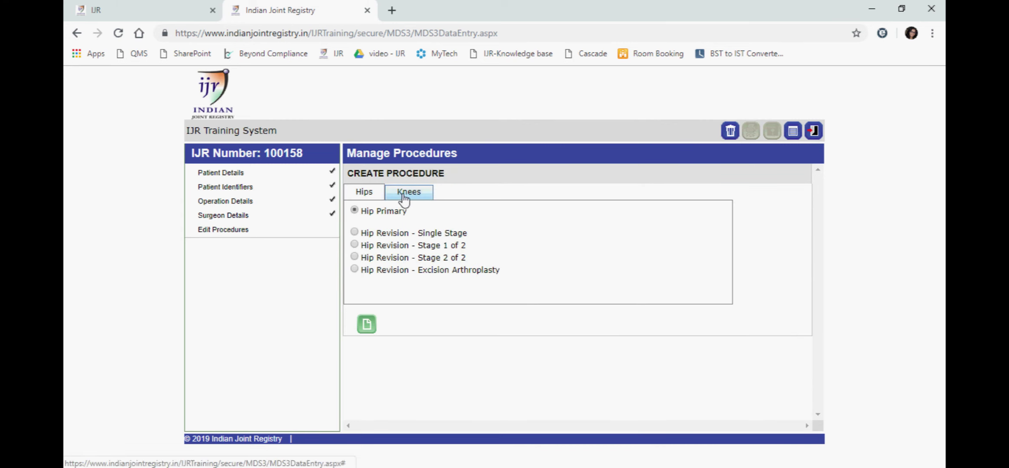
{"action": "left_click", "coordinate": [407, 195]}
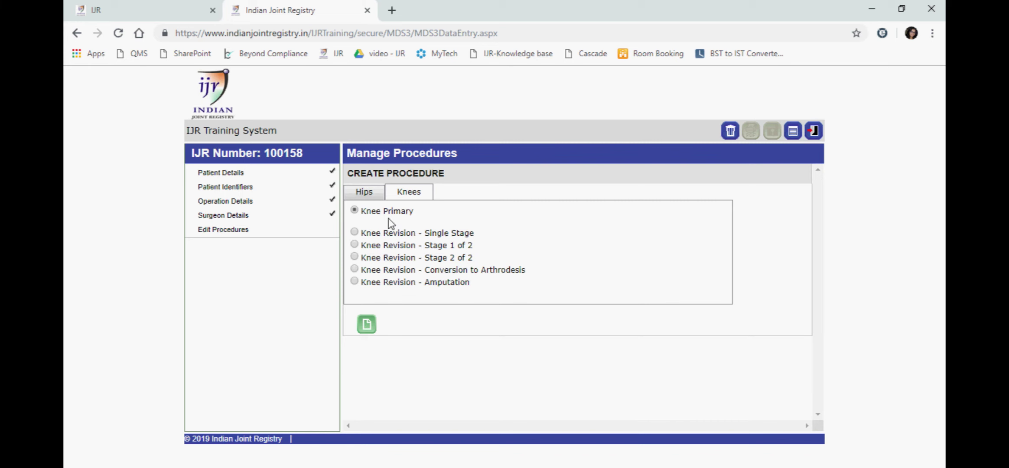
{"action": "left_click", "coordinate": [367, 323]}
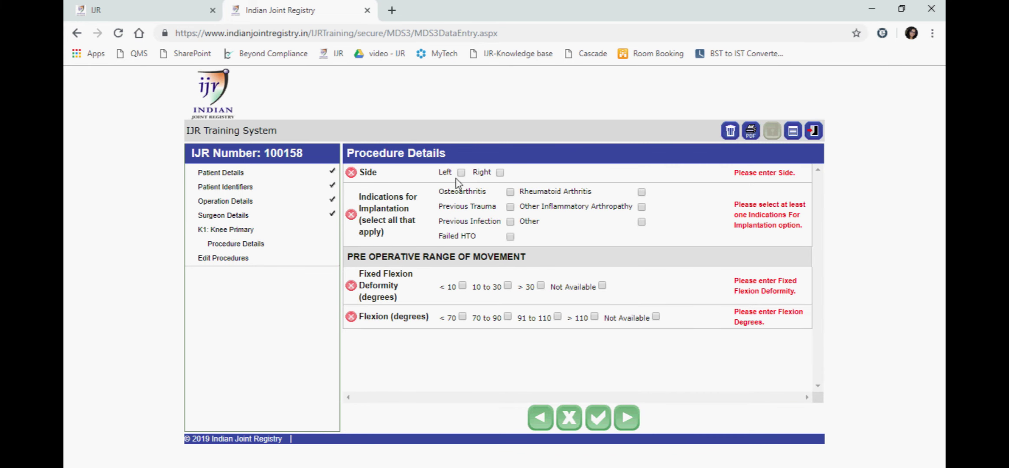
Record right side, fixed flexion deformity 10 to 30 and preoperative flexion Not Available.
{"action": "left_click", "coordinate": [500, 173]}
{"action": "left_click", "coordinate": [508, 285]}
{"action": "left_click", "coordinate": [656, 317]}
{"action": "left_click", "coordinate": [631, 416]}
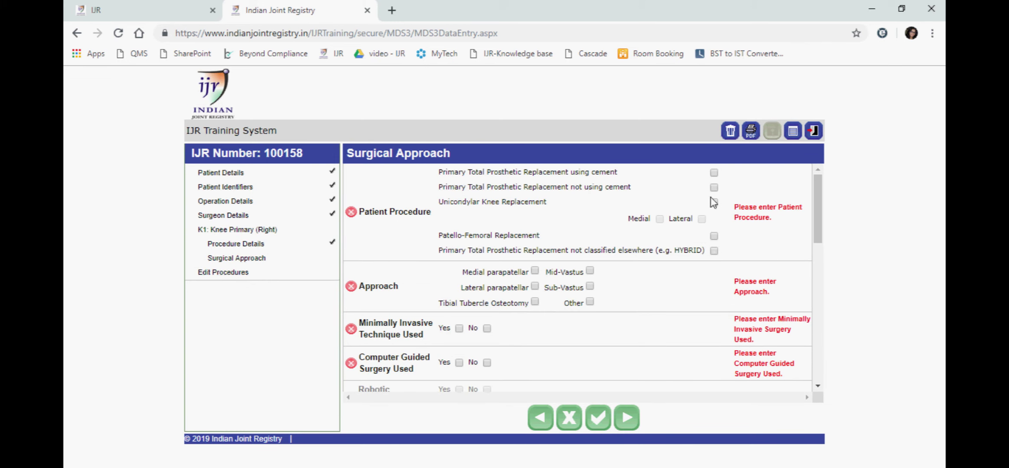
Set an uncemented, Other approach with minimally invasive, computer-guided, robotic, patient-specific instruments and bone graft.
{"action": "left_click", "coordinate": [714, 188]}
{"action": "left_click", "coordinate": [590, 302]}
{"action": "scroll", "coordinate": [475, 325], "scroll_direction": "down", "scroll_amount": 2}
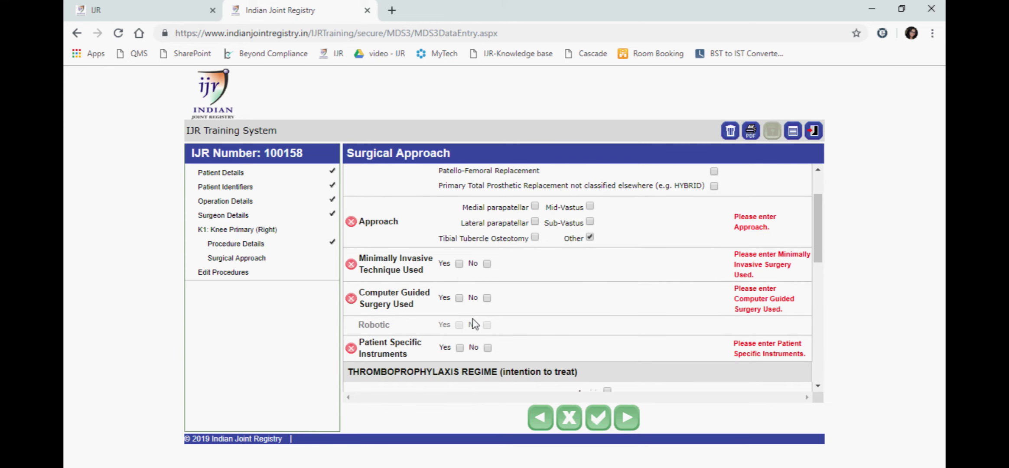
{"action": "left_click", "coordinate": [459, 264]}
{"action": "left_click", "coordinate": [459, 298]}
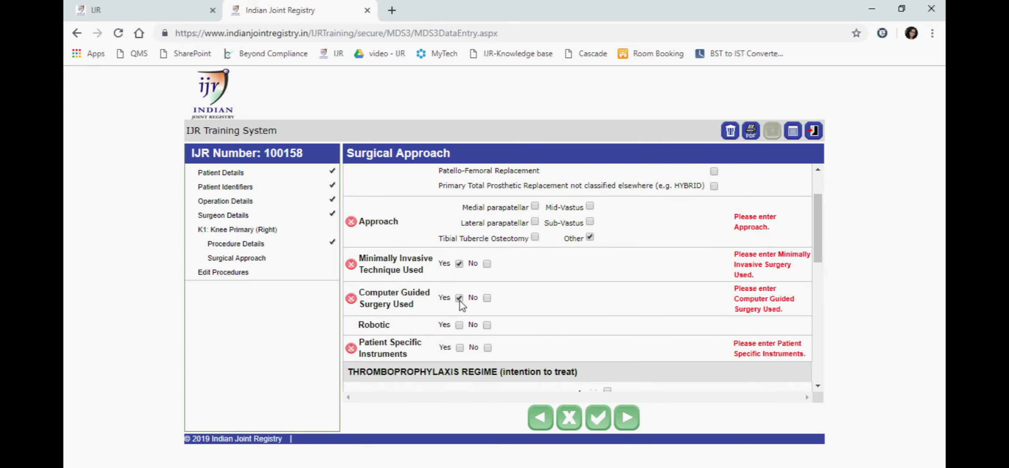
{"action": "left_click", "coordinate": [459, 325]}
{"action": "left_click", "coordinate": [459, 347]}
{"action": "scroll", "coordinate": [509, 303], "scroll_direction": "down", "scroll_amount": 3}
{"action": "scroll", "coordinate": [509, 304], "scroll_direction": "down", "scroll_amount": 2}
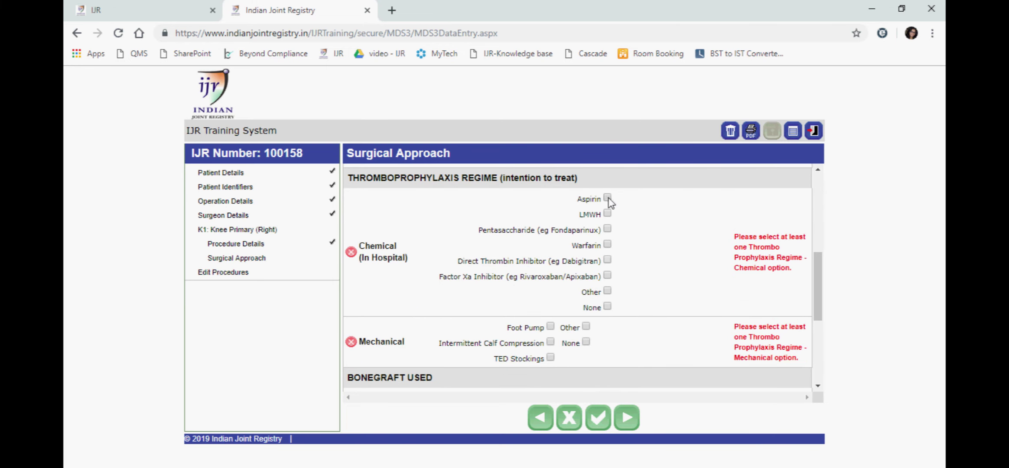
{"action": "scroll", "coordinate": [572, 265], "scroll_direction": "down", "scroll_amount": 2}
{"action": "scroll", "coordinate": [555, 267], "scroll_direction": "down", "scroll_amount": 4}
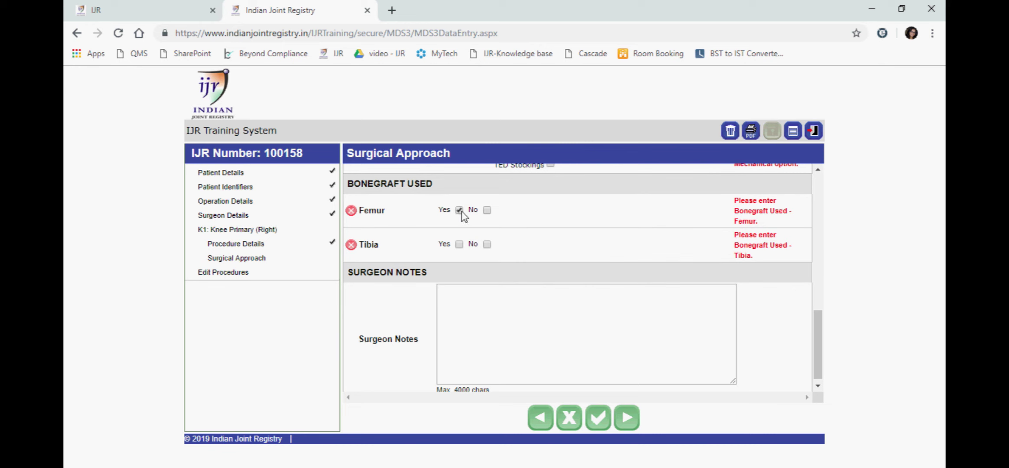
{"action": "left_click", "coordinate": [459, 244]}
Record no untoward intra-operative event and move on to component selection.
{"action": "left_click", "coordinate": [617, 420]}
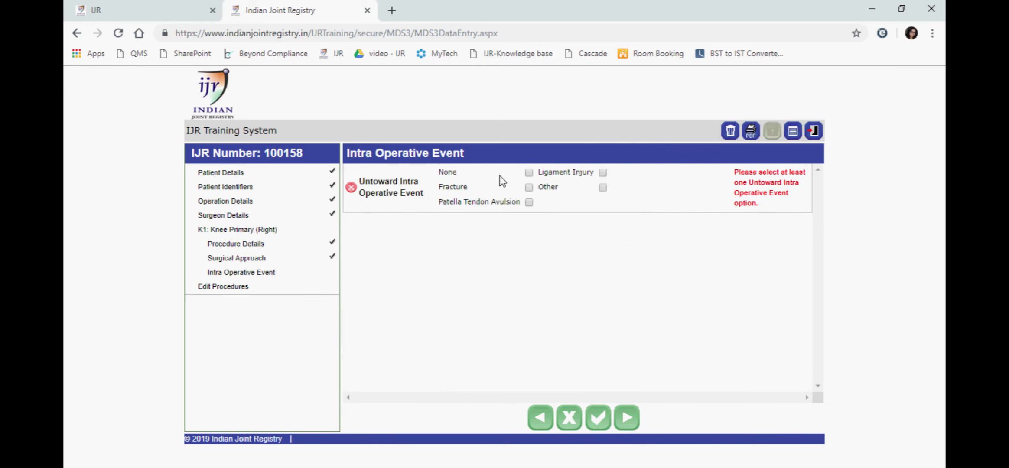
{"action": "left_click", "coordinate": [528, 173]}
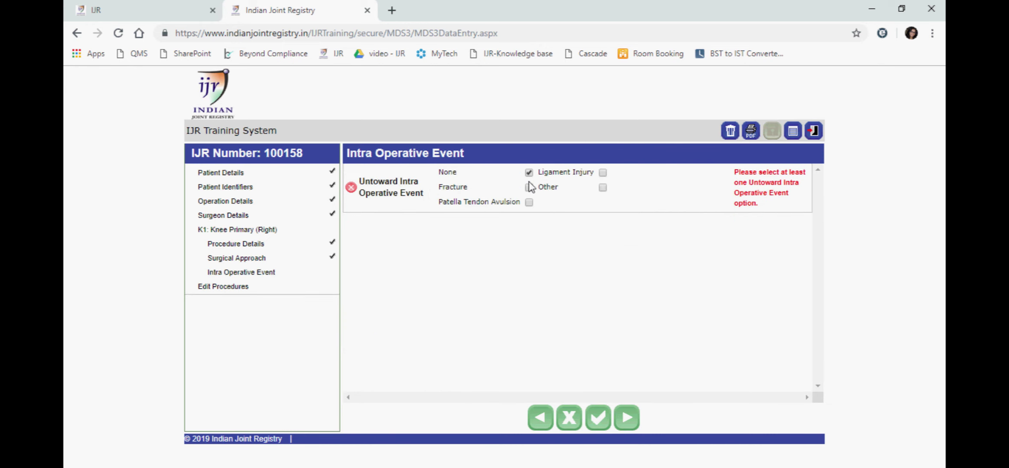
{"action": "left_click", "coordinate": [626, 429]}
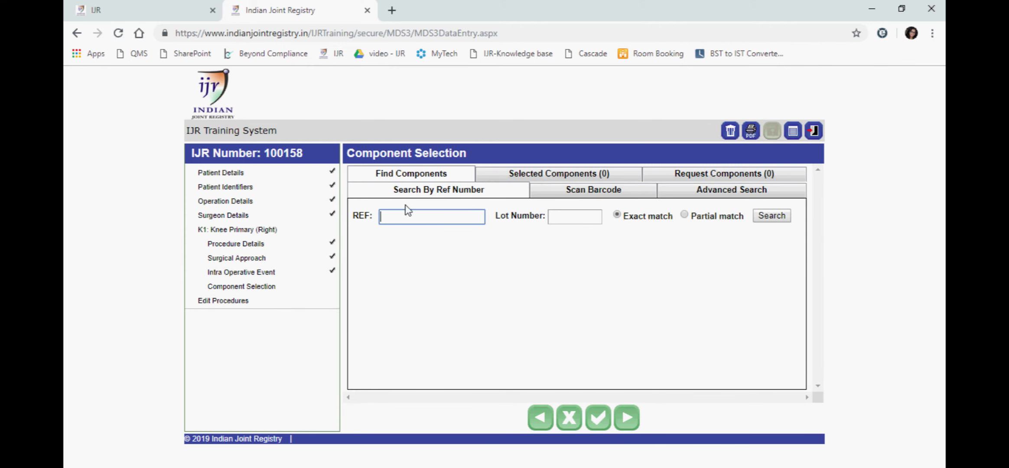
{"action": "left_click", "coordinate": [576, 195]}
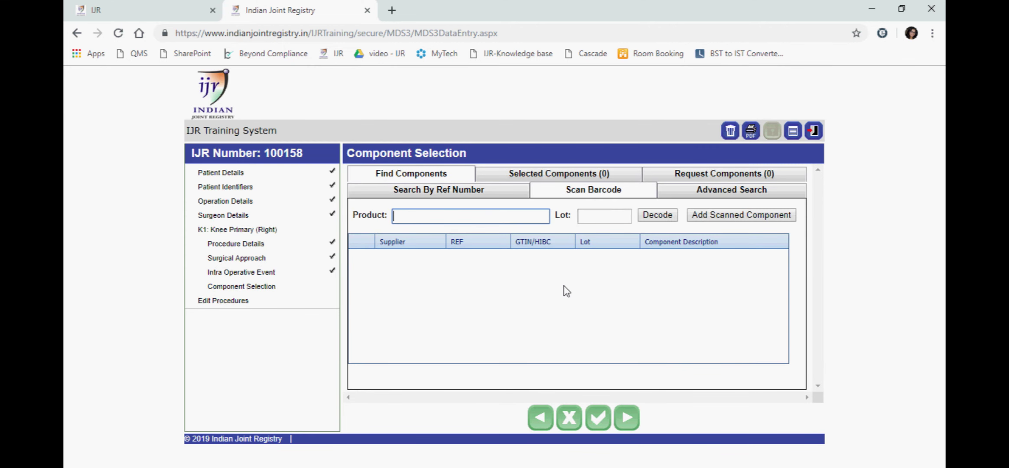
{"action": "type", "text": "+H44112940551019"}
{"action": "key", "text": "Return"}
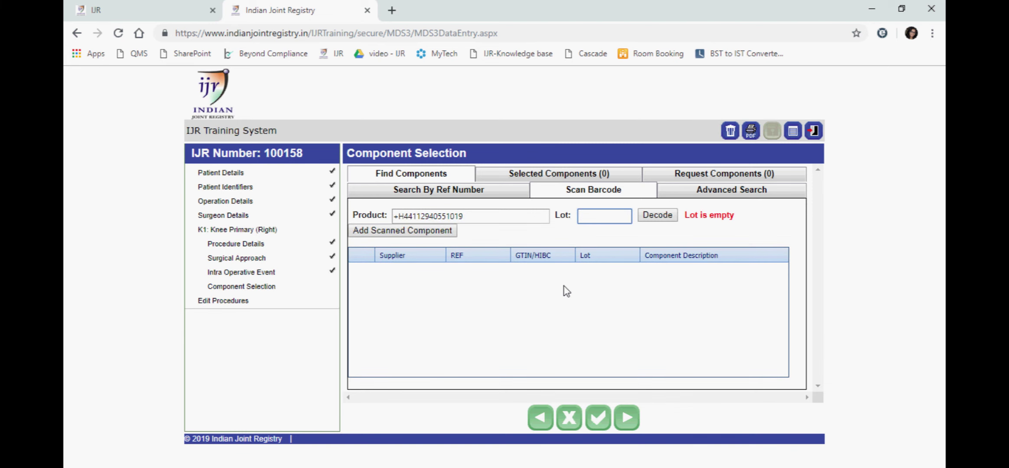
{"action": "type", "text": "+$$3220131183855"}
{"action": "key", "text": "Return"}
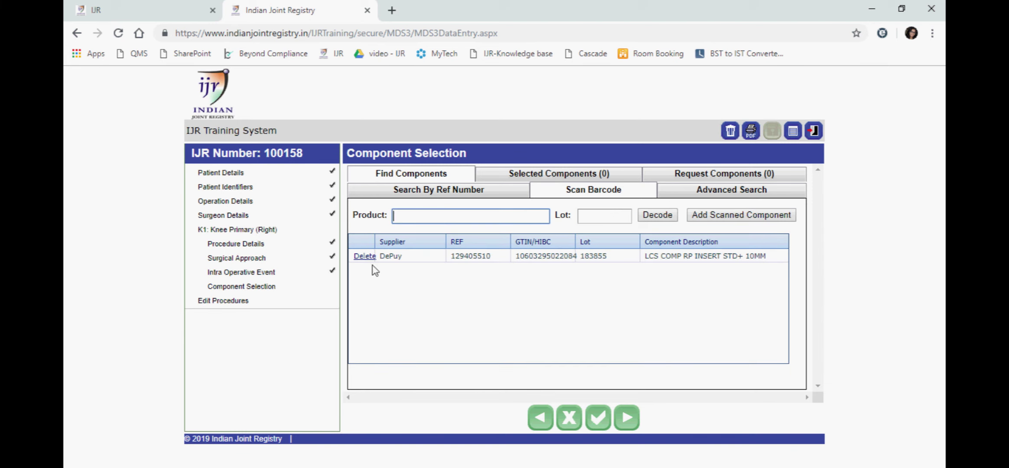
{"action": "left_click", "coordinate": [723, 219]}
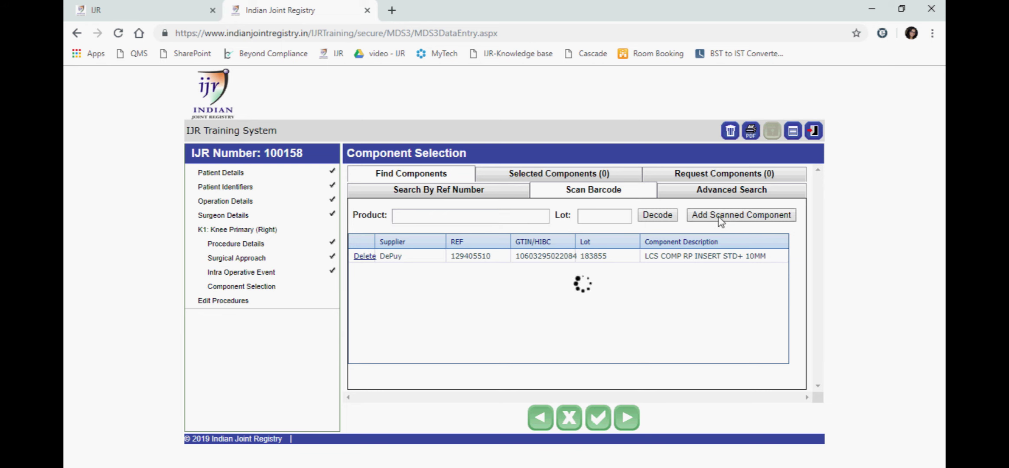
{"action": "left_click", "coordinate": [593, 182]}
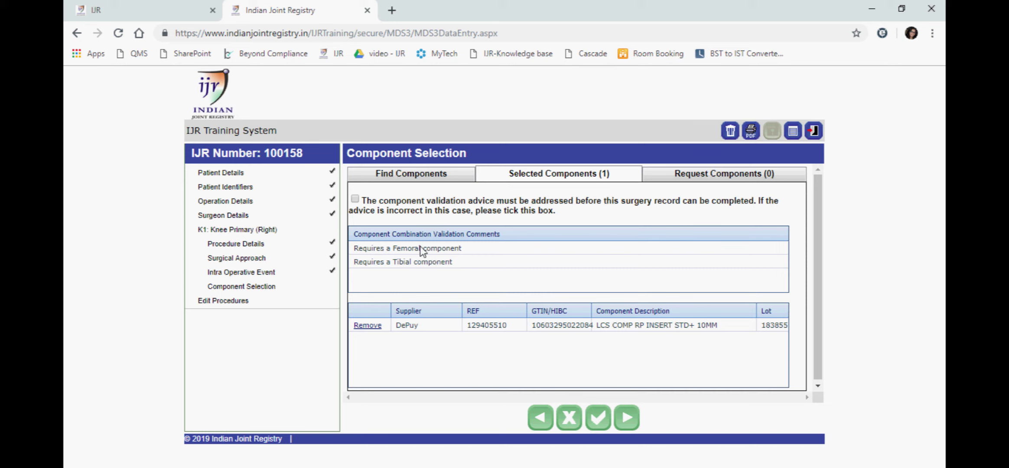
{"action": "left_click", "coordinate": [417, 178]}
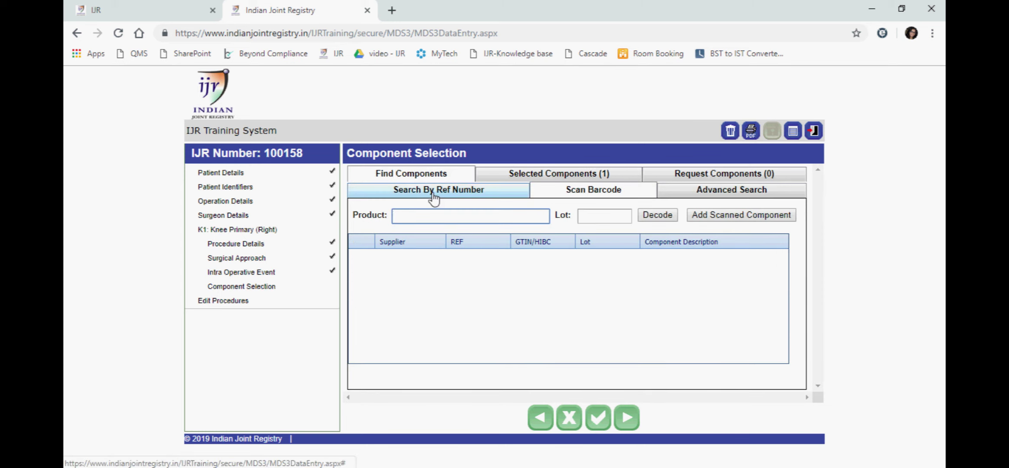
Look up REF 129403050 with lot 3416930 and add the DePuy LCS COMP FEM PORO RT STD+.
{"action": "left_click", "coordinate": [434, 196]}
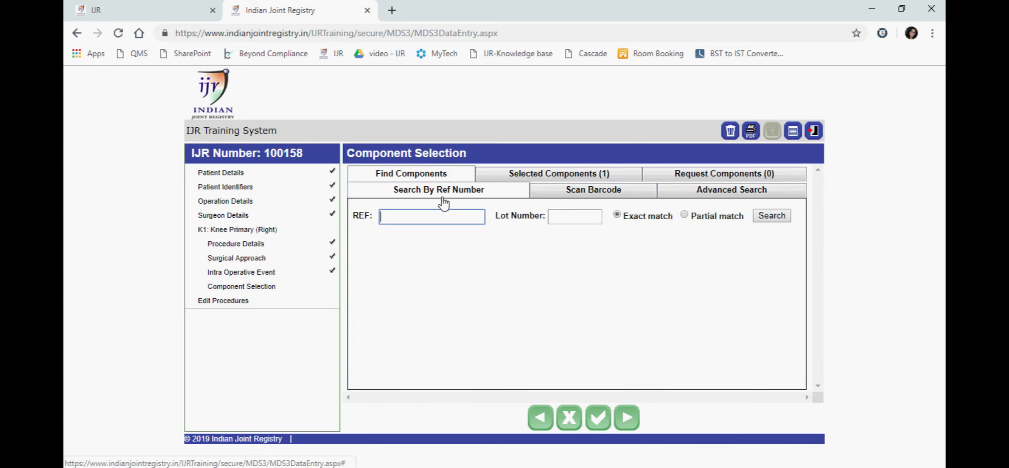
{"action": "left_click", "coordinate": [403, 219]}
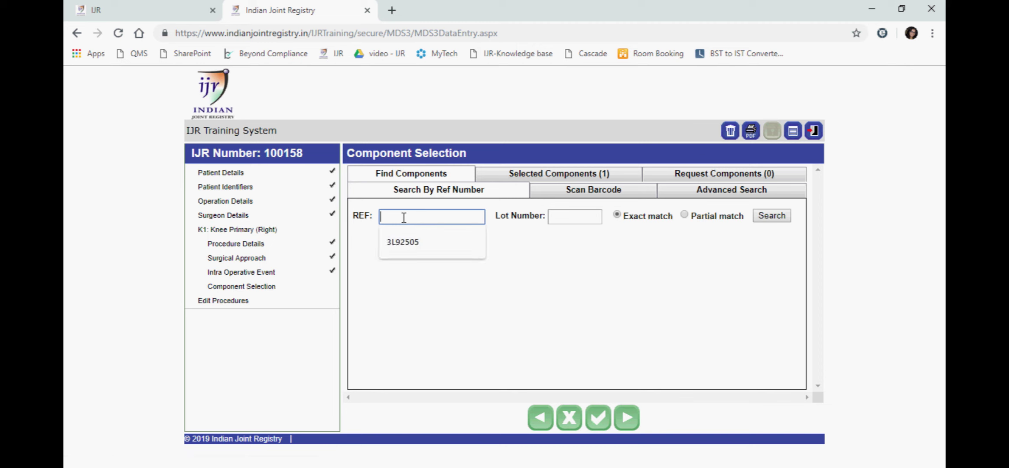
{"action": "type", "text": "129403050"}
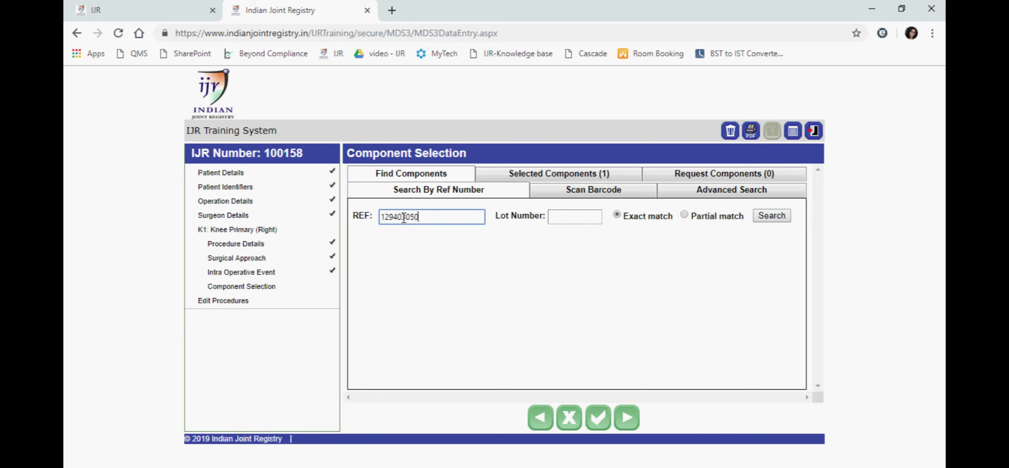
{"action": "key", "text": "Tab"}
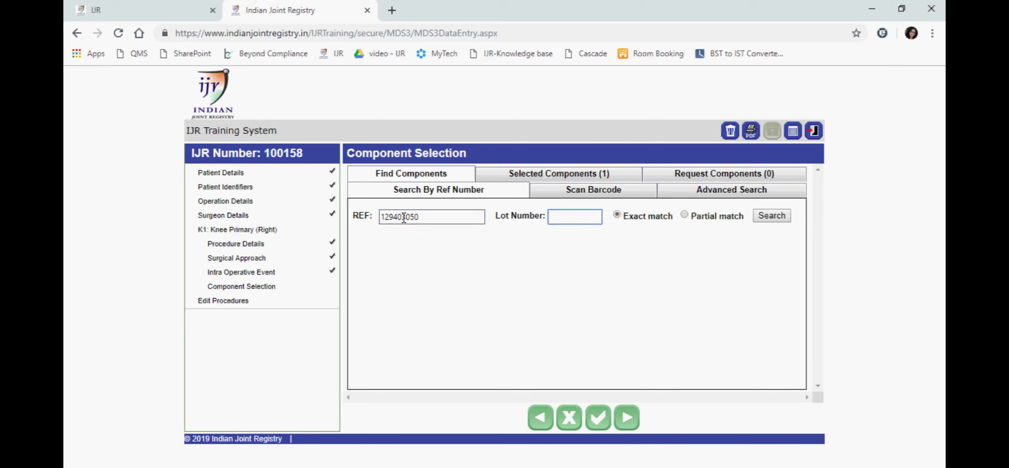
{"action": "type", "text": "341"}
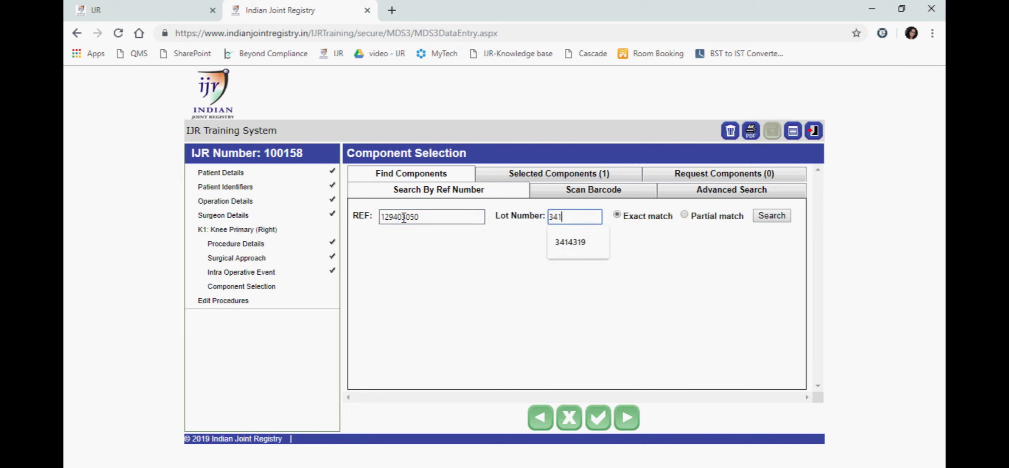
{"action": "type", "text": "6930"}
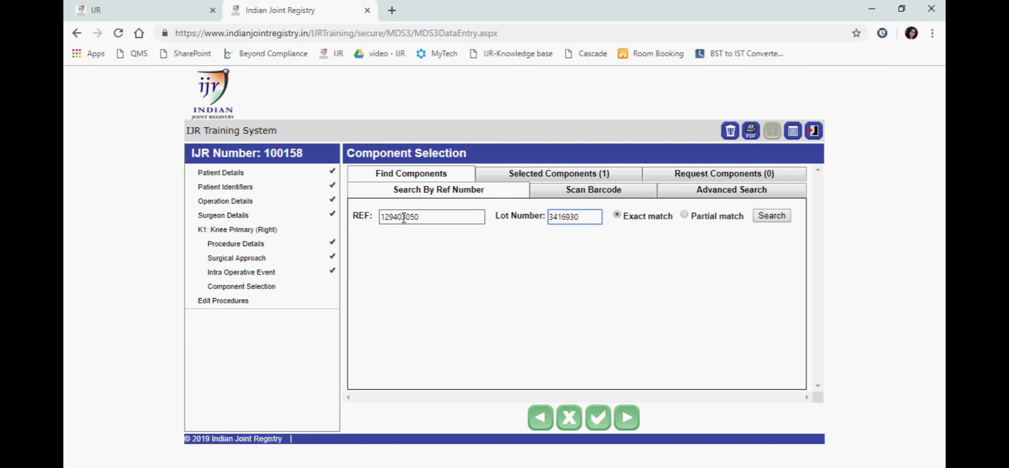
{"action": "left_click", "coordinate": [771, 215]}
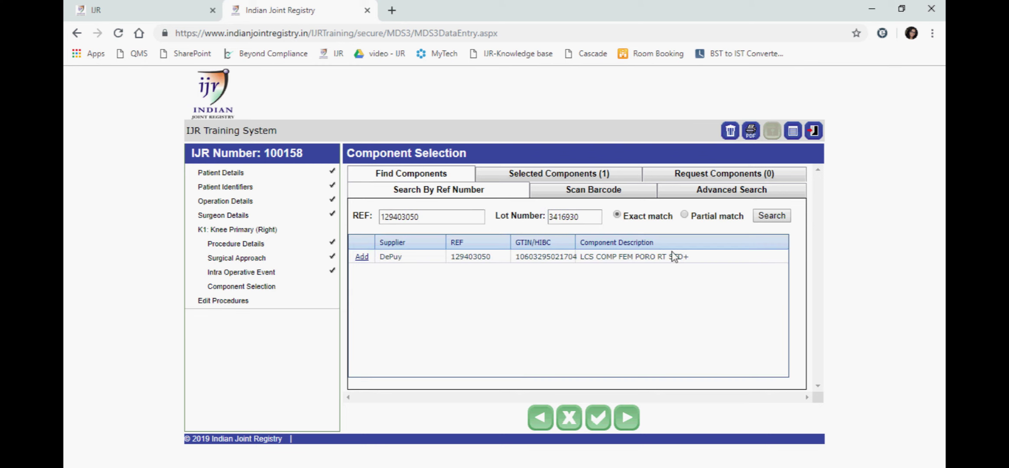
{"action": "left_click", "coordinate": [361, 257]}
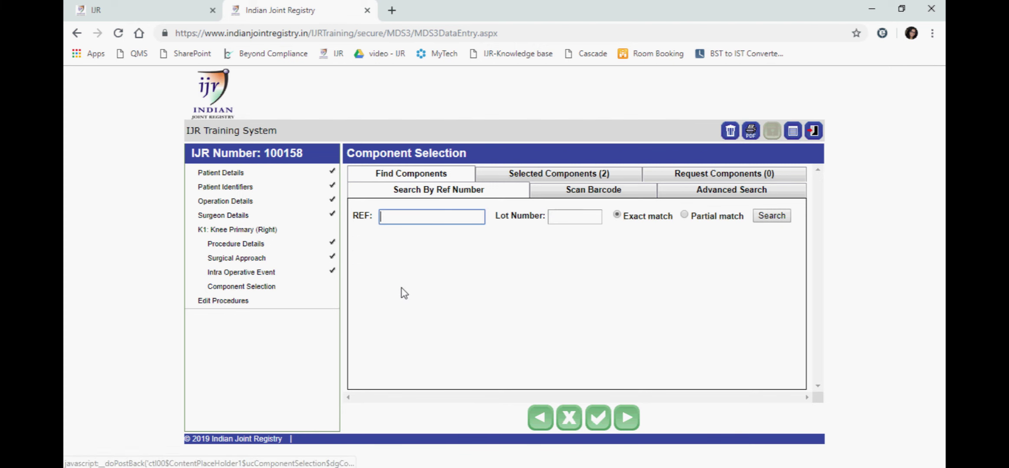
{"action": "left_click", "coordinate": [601, 176]}
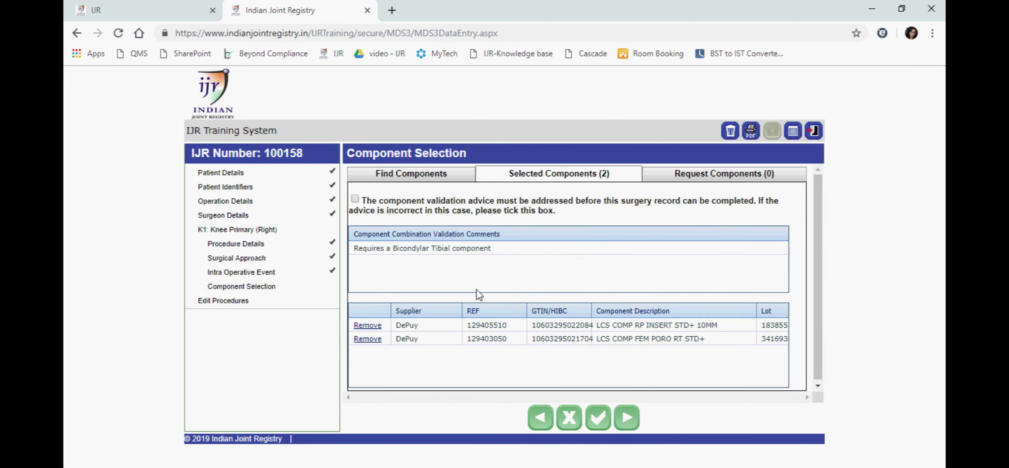
{"action": "left_click", "coordinate": [416, 180]}
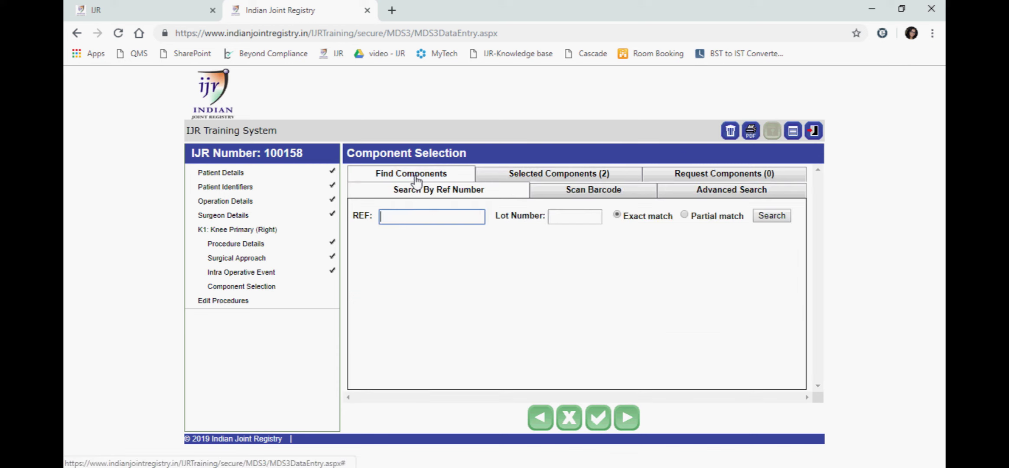
Search Advanced Search for DePuy components in the Tibial Tray Component group.
{"action": "left_click", "coordinate": [713, 195]}
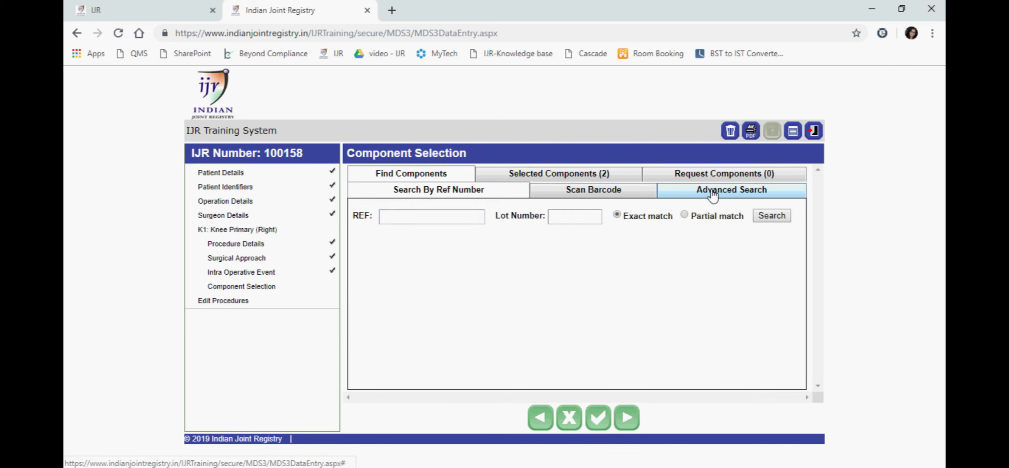
{"action": "left_click", "coordinate": [390, 220]}
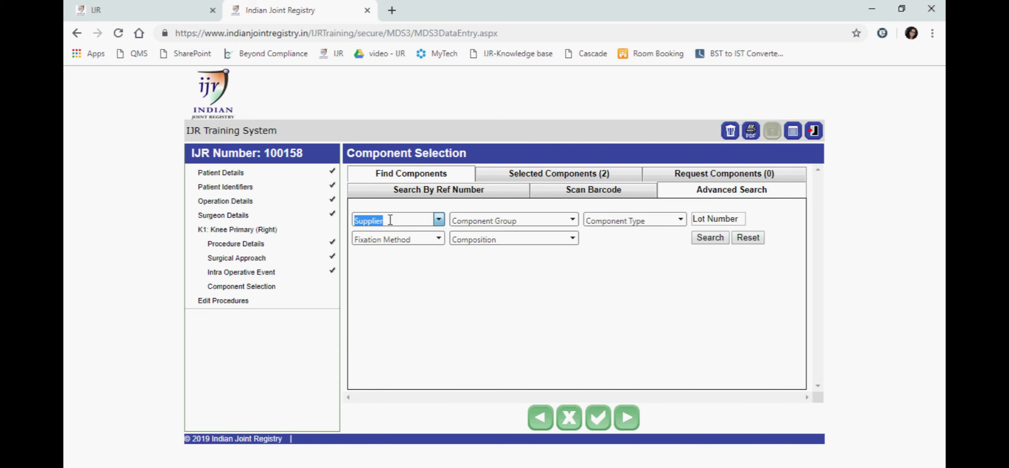
{"action": "left_click", "coordinate": [438, 219]}
{"action": "type", "text": "De"}
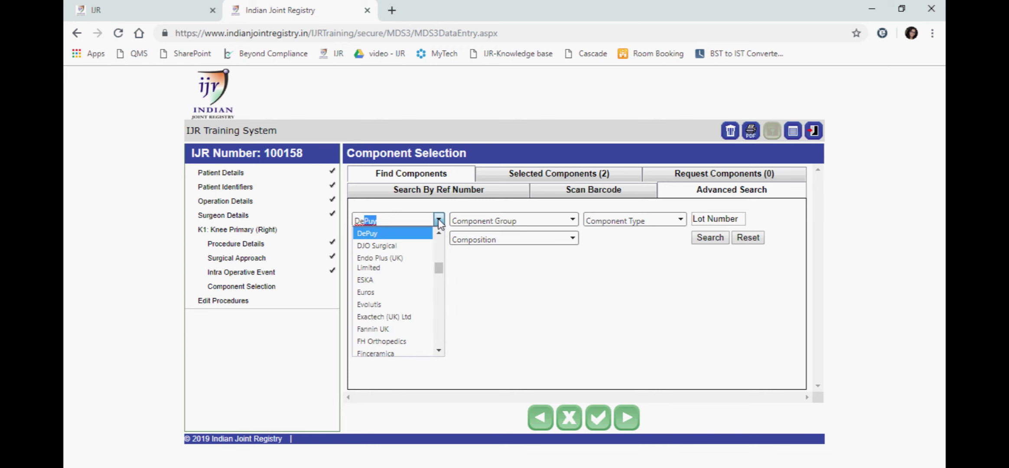
{"action": "type", "text": "Puy"}
{"action": "left_click", "coordinate": [400, 236]}
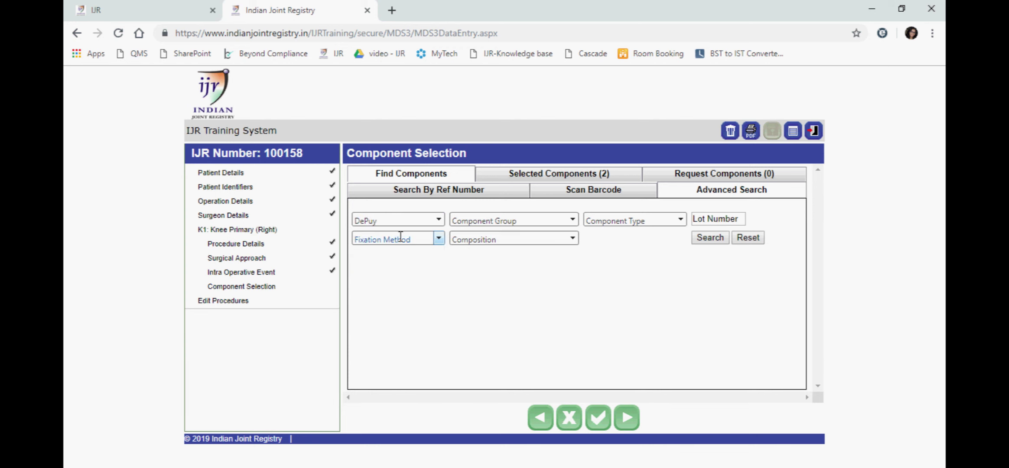
{"action": "left_click", "coordinate": [573, 220]}
{"action": "left_click", "coordinate": [518, 352]}
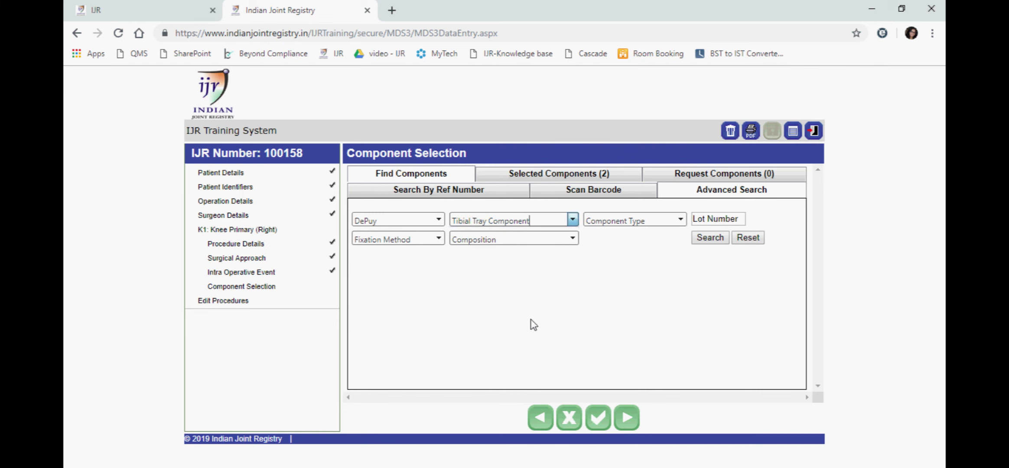
{"action": "left_click", "coordinate": [711, 239]}
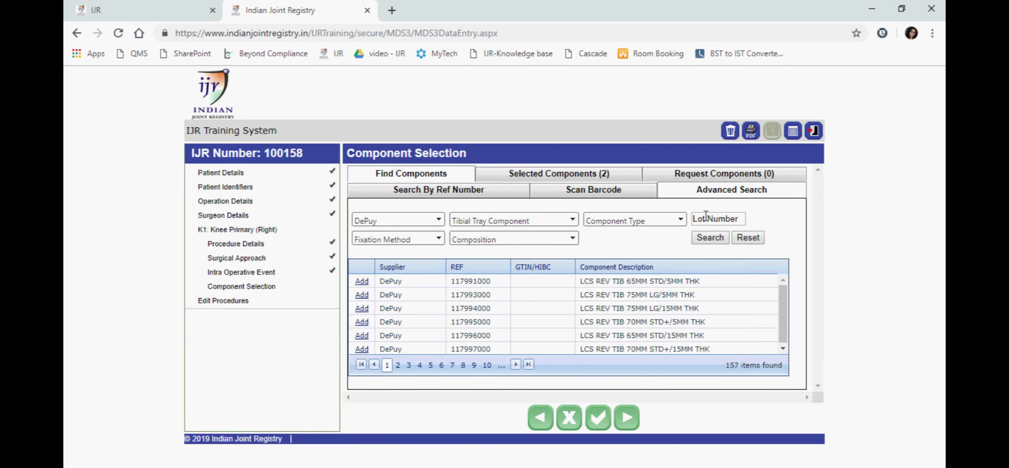
Filter by lot number, add the LCS REV TIB 65MM STD/5MM THK tray, and review selections.
{"action": "left_click", "coordinate": [705, 217]}
{"action": "left_click", "coordinate": [710, 237]}
{"action": "left_click", "coordinate": [361, 295]}
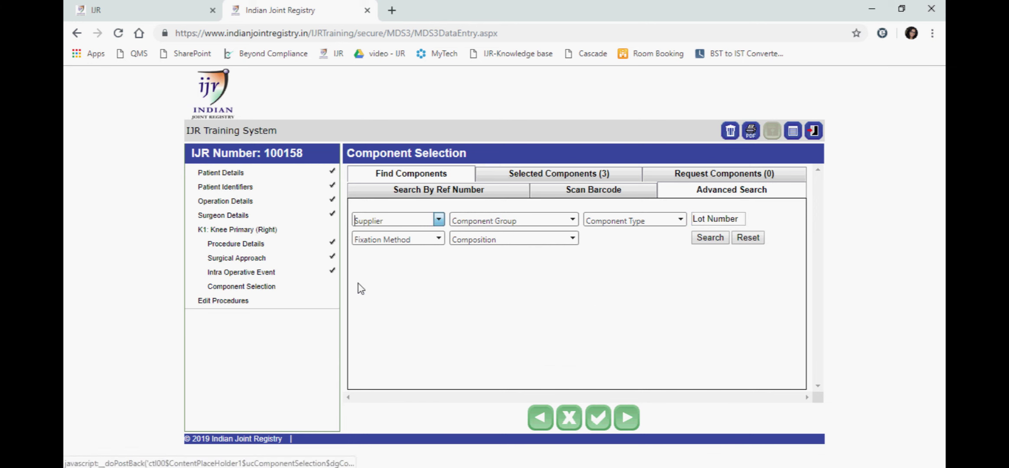
{"action": "left_click", "coordinate": [594, 176]}
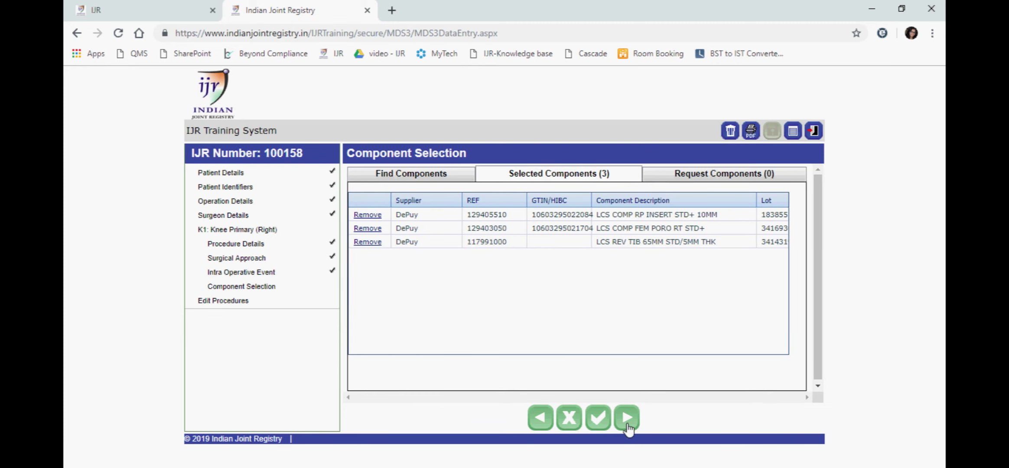
{"action": "left_click", "coordinate": [627, 418]}
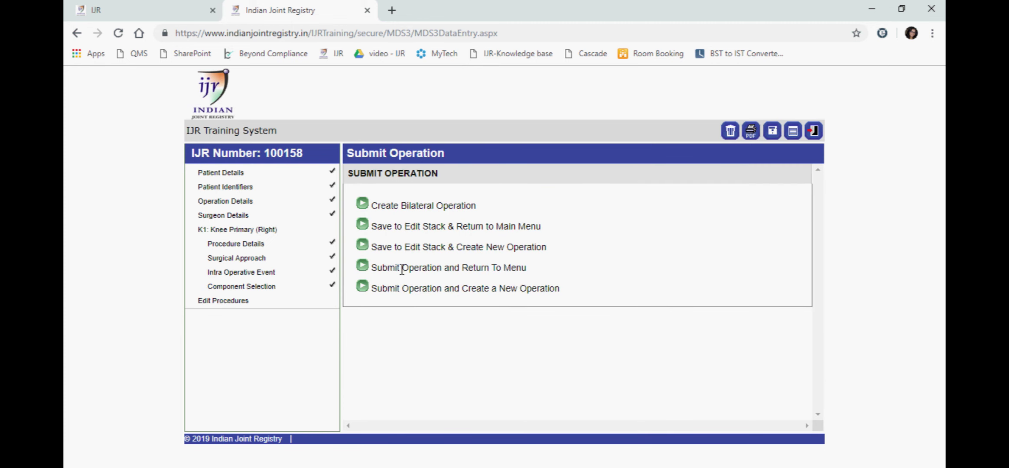
Save operation 100158 to the edit stack, then reopen it from the existing operations list.
{"action": "left_click", "coordinate": [362, 225]}
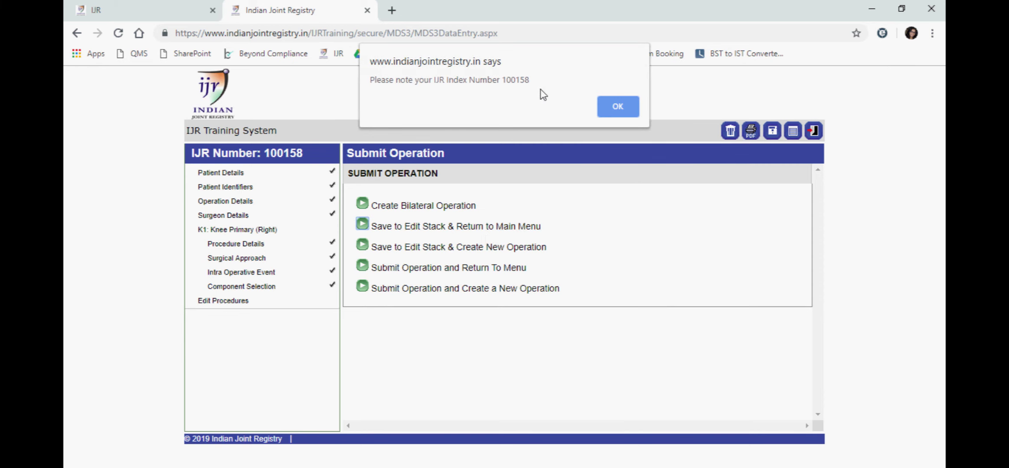
{"action": "left_click", "coordinate": [611, 105]}
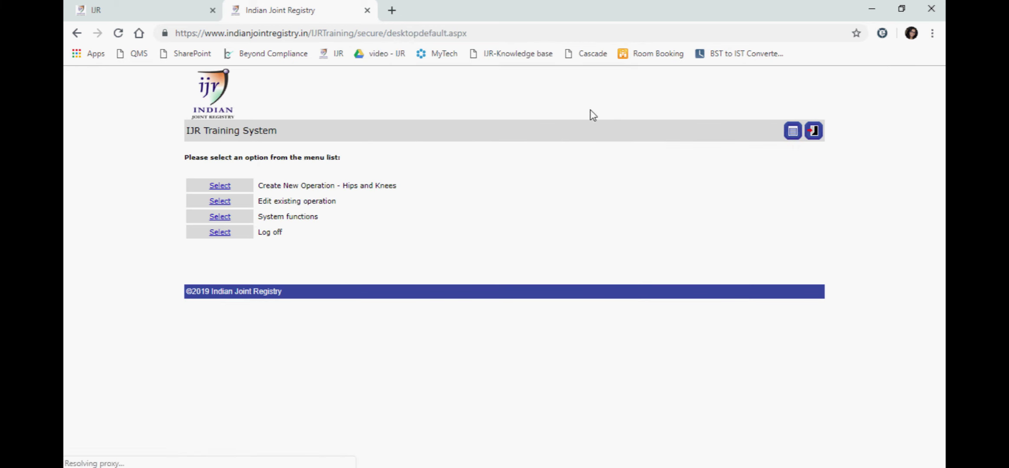
{"action": "left_click", "coordinate": [222, 202]}
{"action": "scroll", "coordinate": [281, 338], "scroll_direction": "down", "scroll_amount": 10}
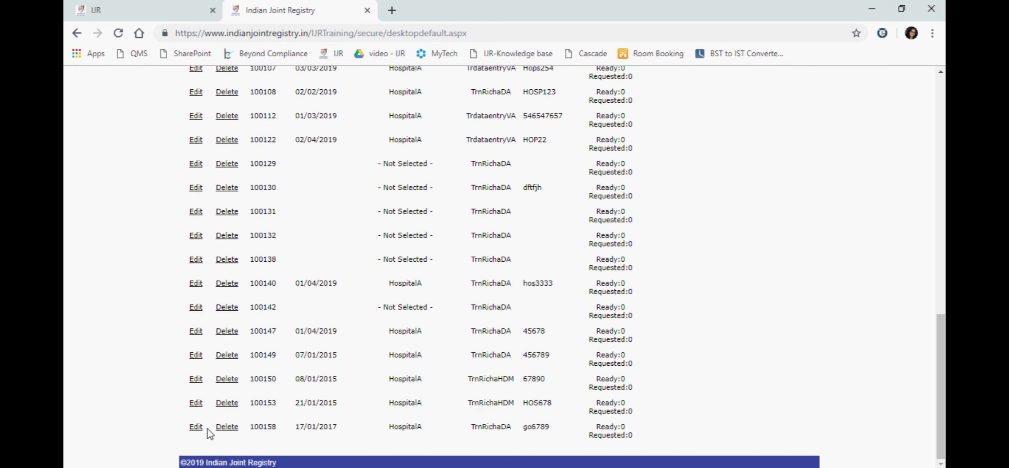
{"action": "left_click", "coordinate": [196, 428]}
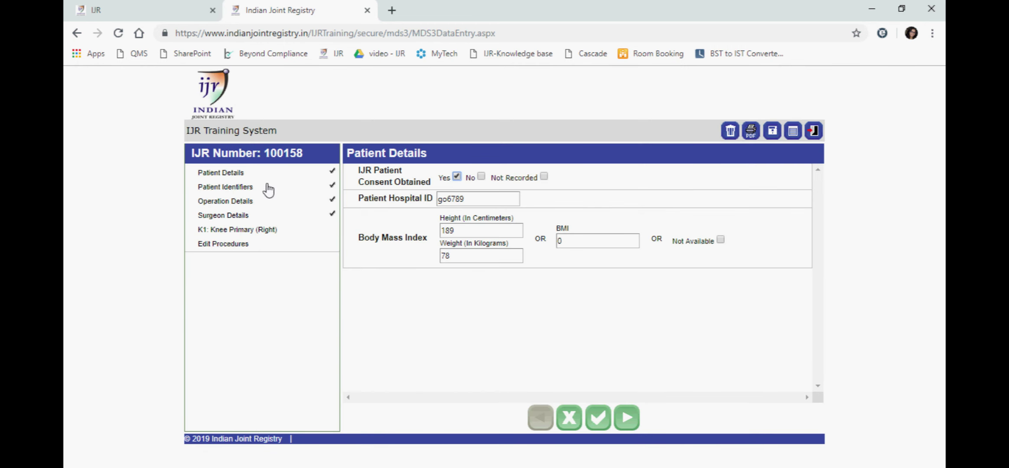
Review the three selected DePuy components in the knee primary Component Selection section.
{"action": "left_click", "coordinate": [266, 231]}
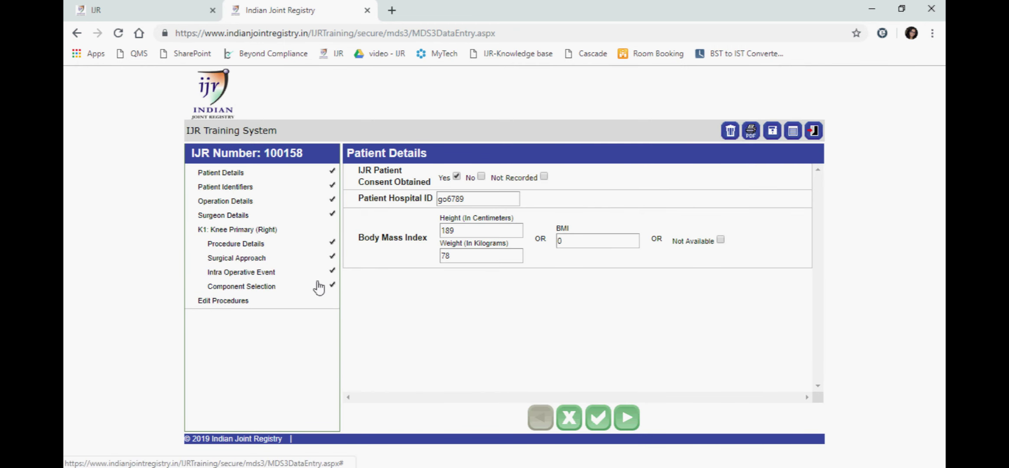
{"action": "left_click", "coordinate": [268, 288]}
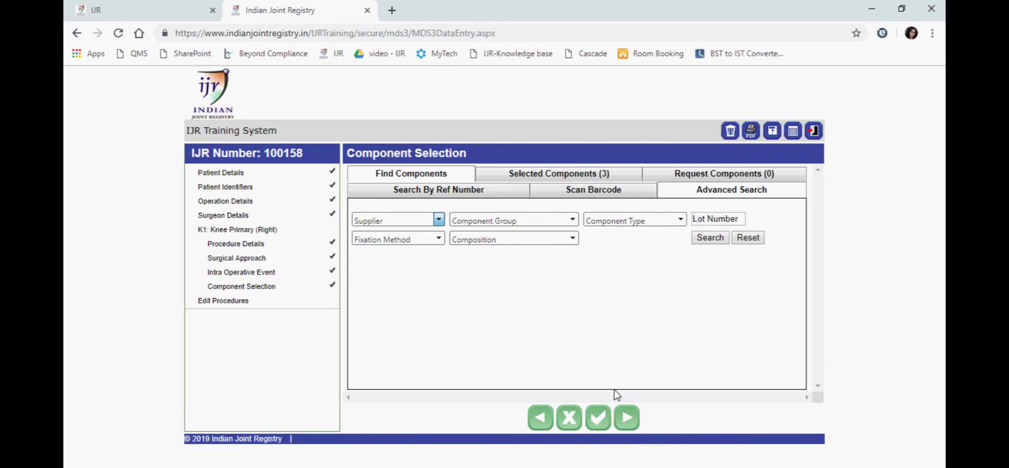
{"action": "left_click", "coordinate": [572, 175]}
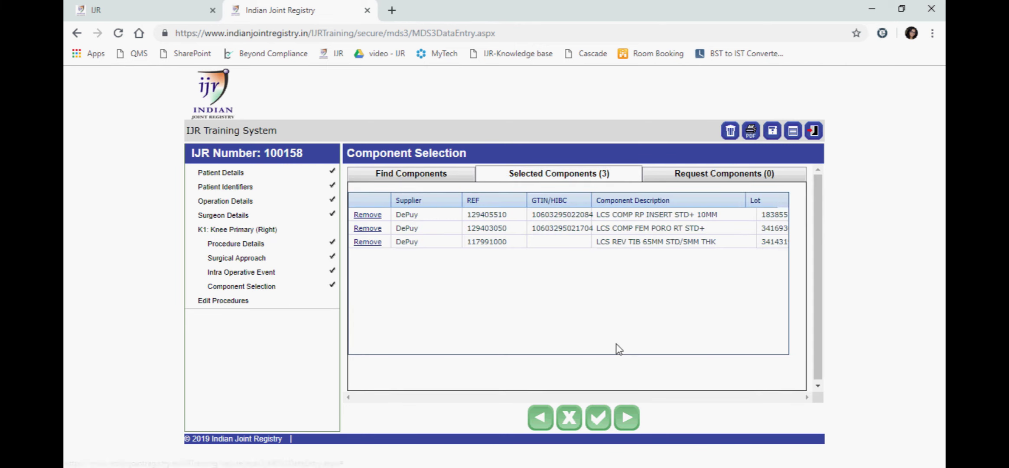
Submit operation 100158, return to the menu, and log off the training system.
{"action": "left_click", "coordinate": [628, 428]}
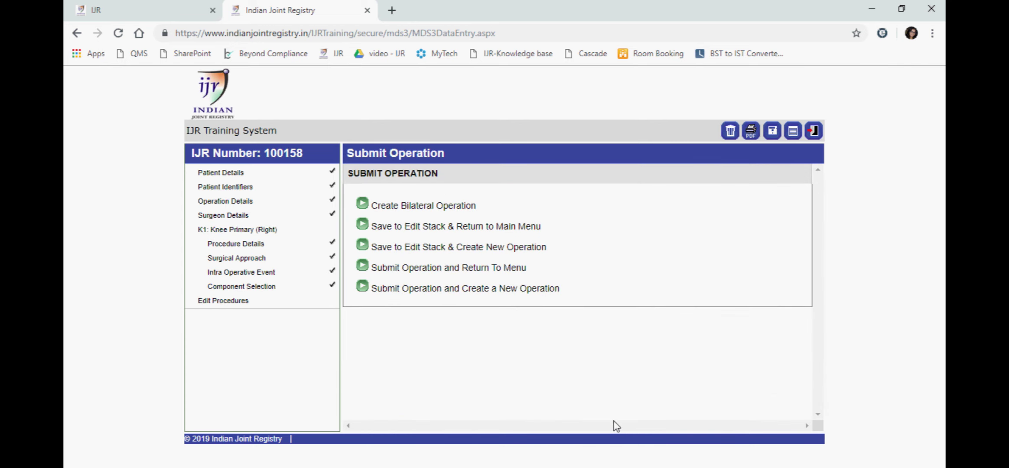
{"action": "left_click", "coordinate": [362, 266]}
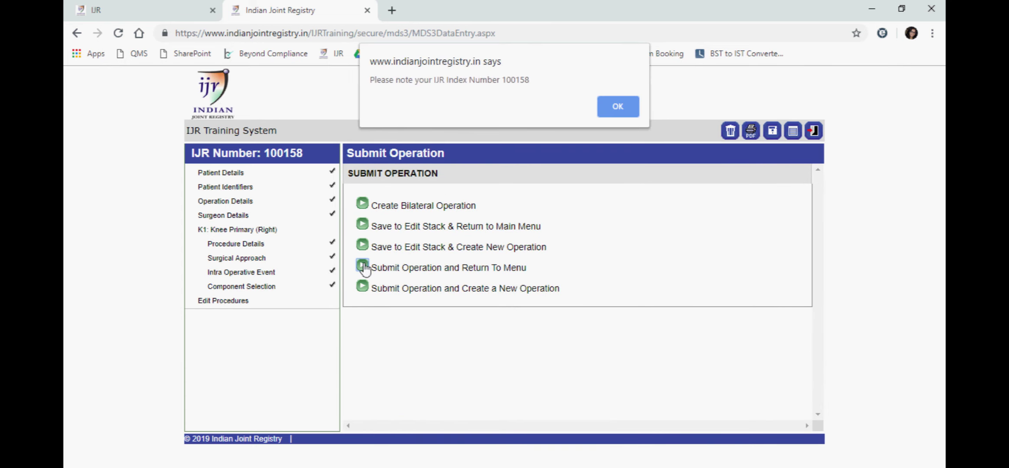
{"action": "left_click", "coordinate": [617, 108]}
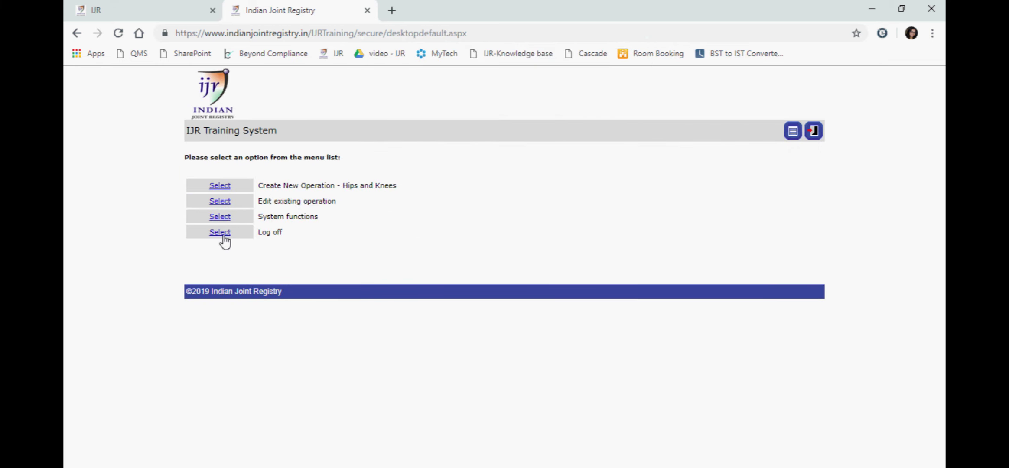
{"action": "left_click", "coordinate": [220, 234]}
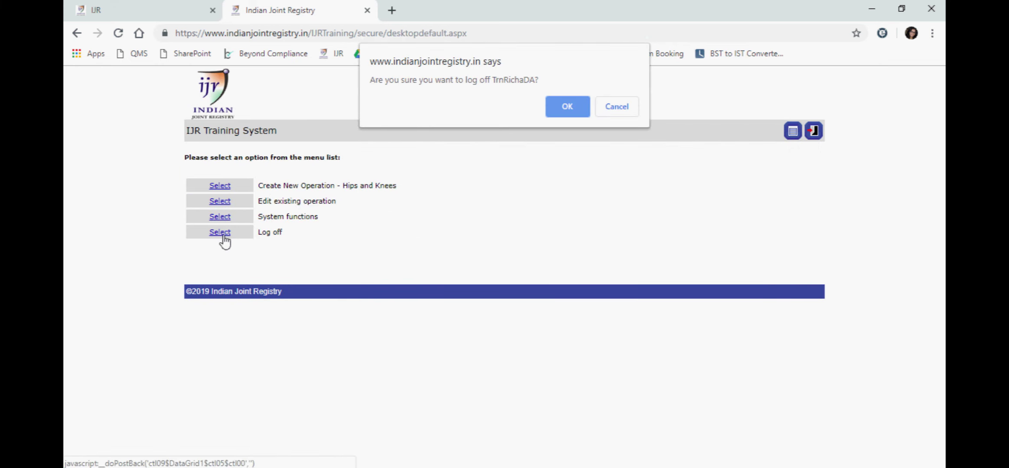
{"action": "left_click", "coordinate": [565, 106]}
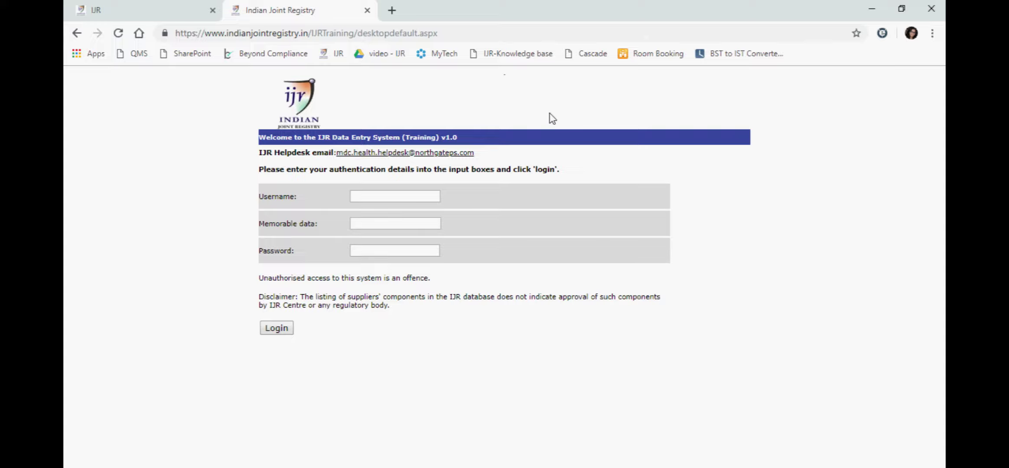